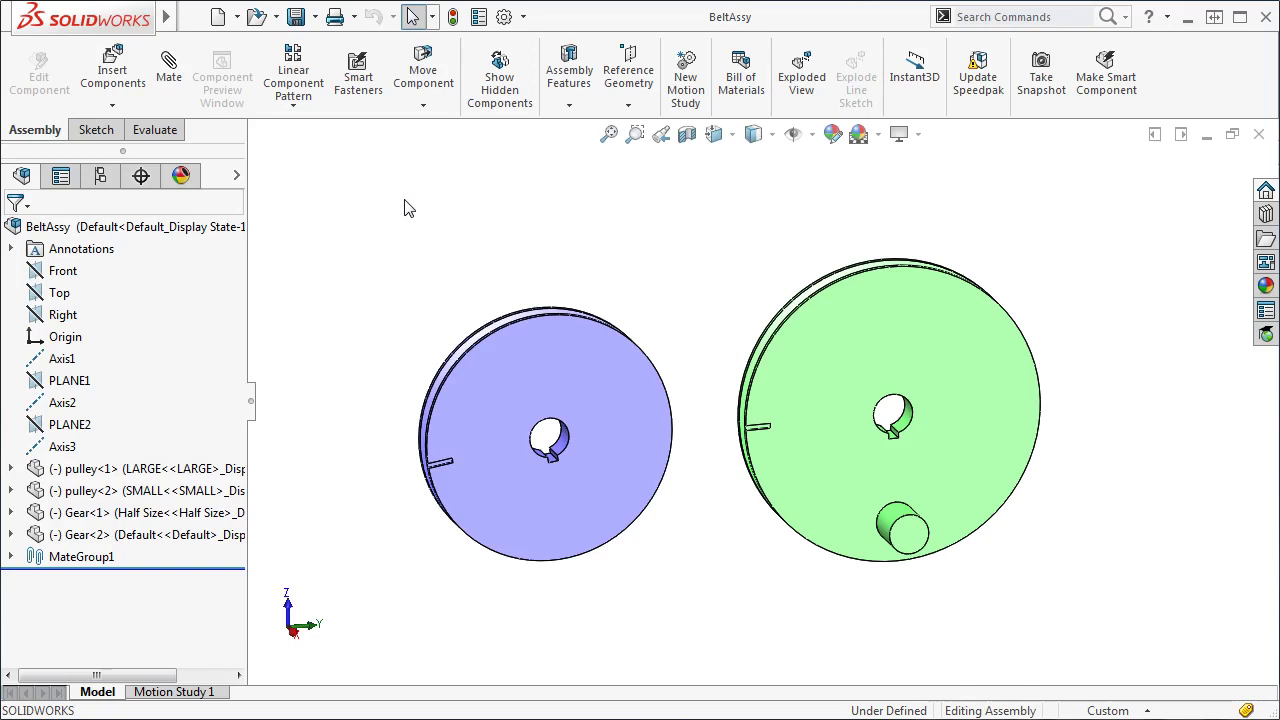
- Spin the small pulley, then the large green pulley, to new angles about their axes
left_click_drag(485, 370, 625, 410)
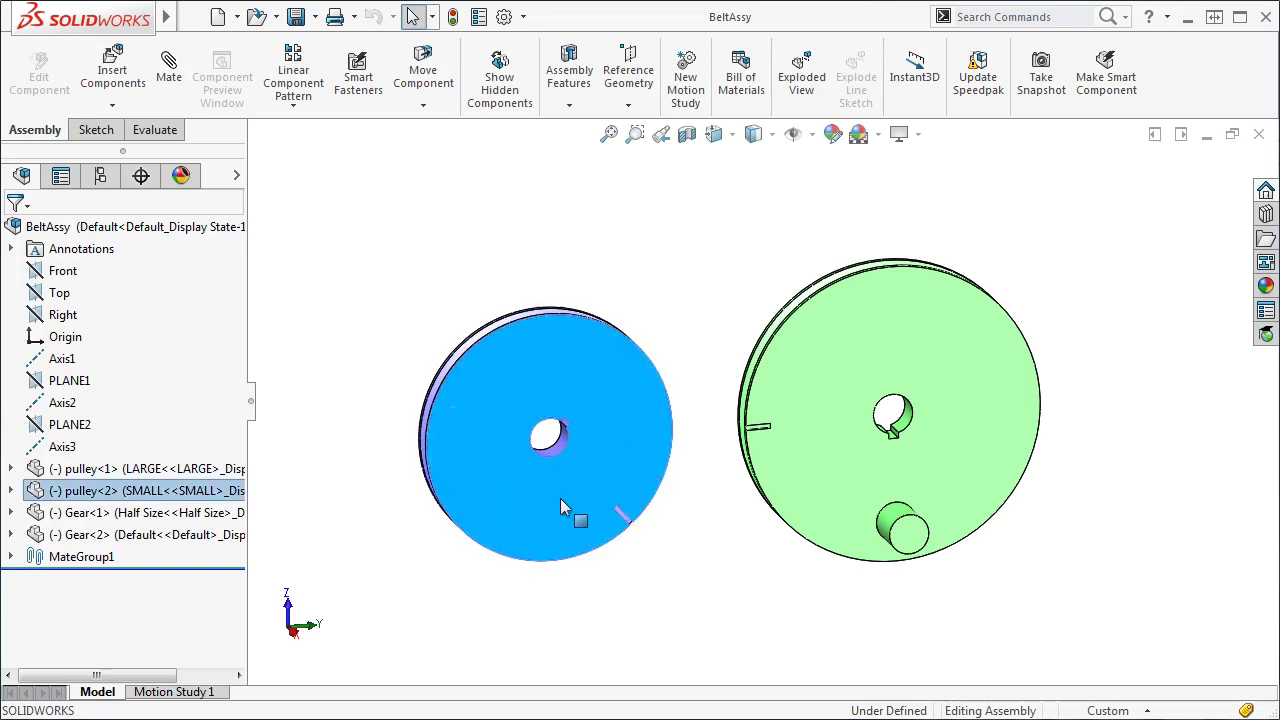
left_click_drag(560, 498, 583, 358)
mouse_move(497, 372)
left_mouse_down()
mouse_move(475, 372)
mouse_move(494, 349)
left_mouse_up()
left_click(869, 320)
left_click_drag(870, 322, 891, 284)
key("Escape")
- Start a new mate and choose Gear under Mechanical Mates
left_click(663, 235)
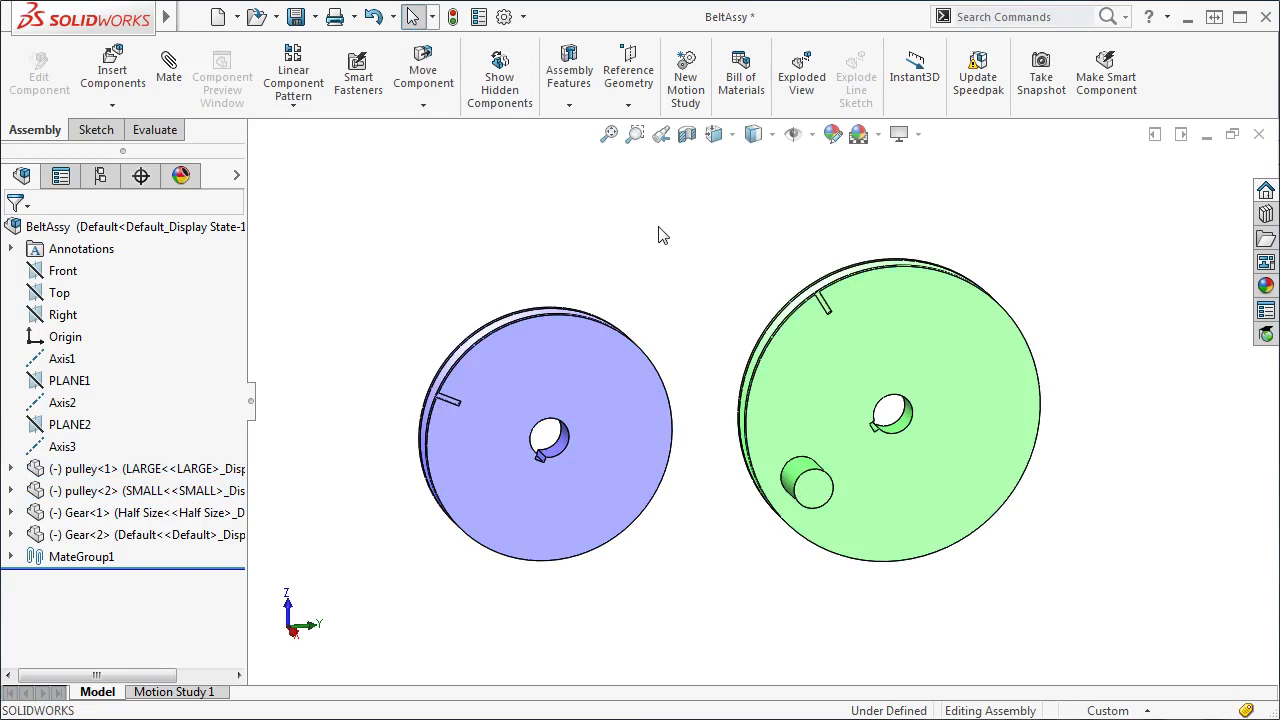
left_click(169, 62)
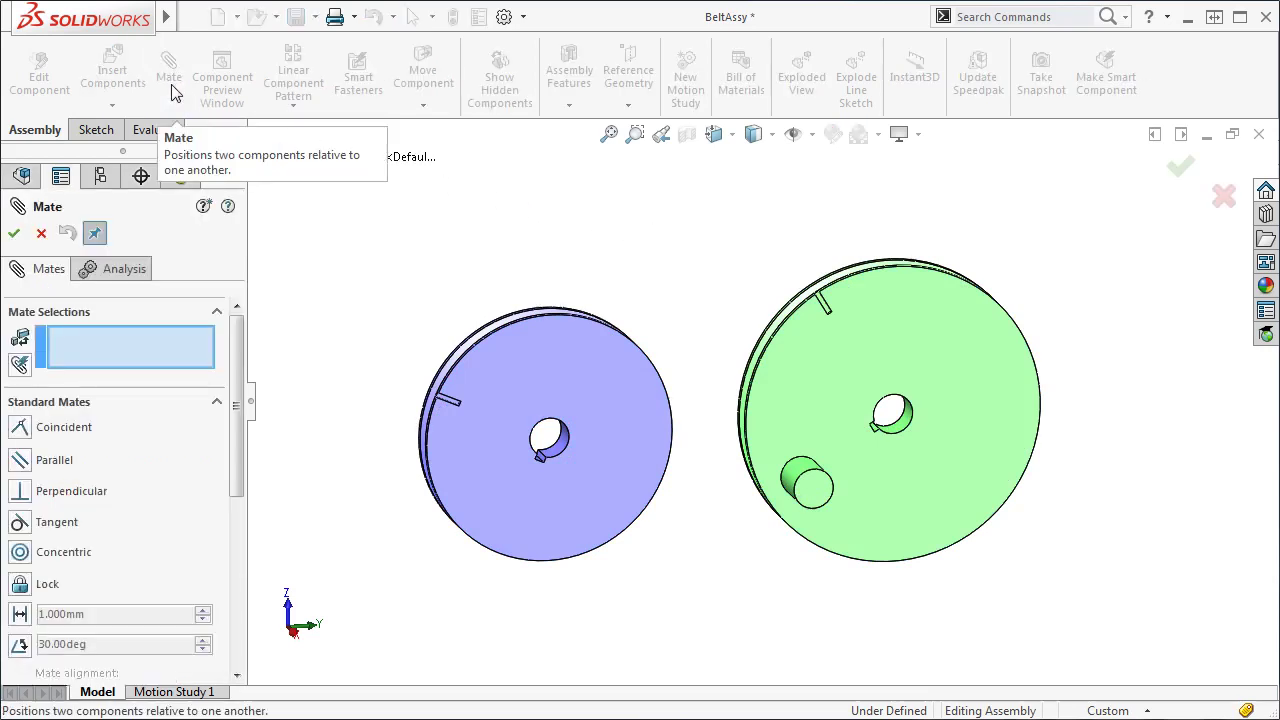
left_click(130, 403)
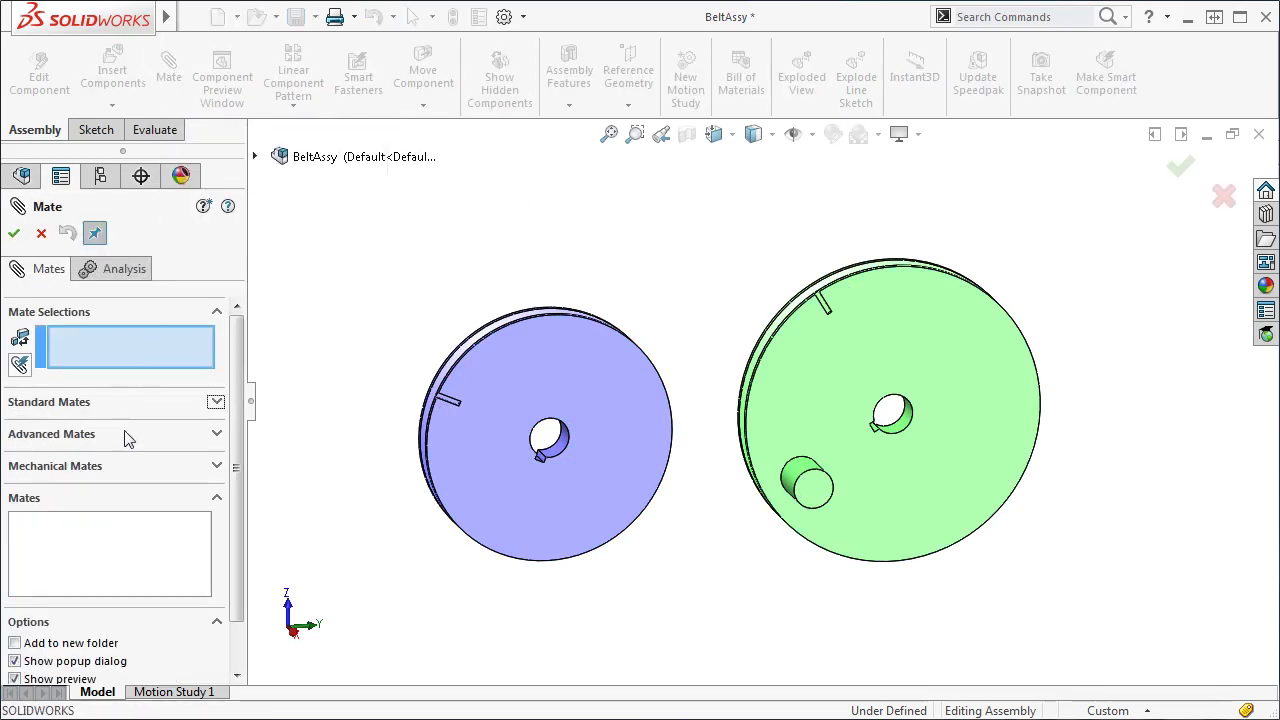
left_click(122, 464)
left_click(40, 418)
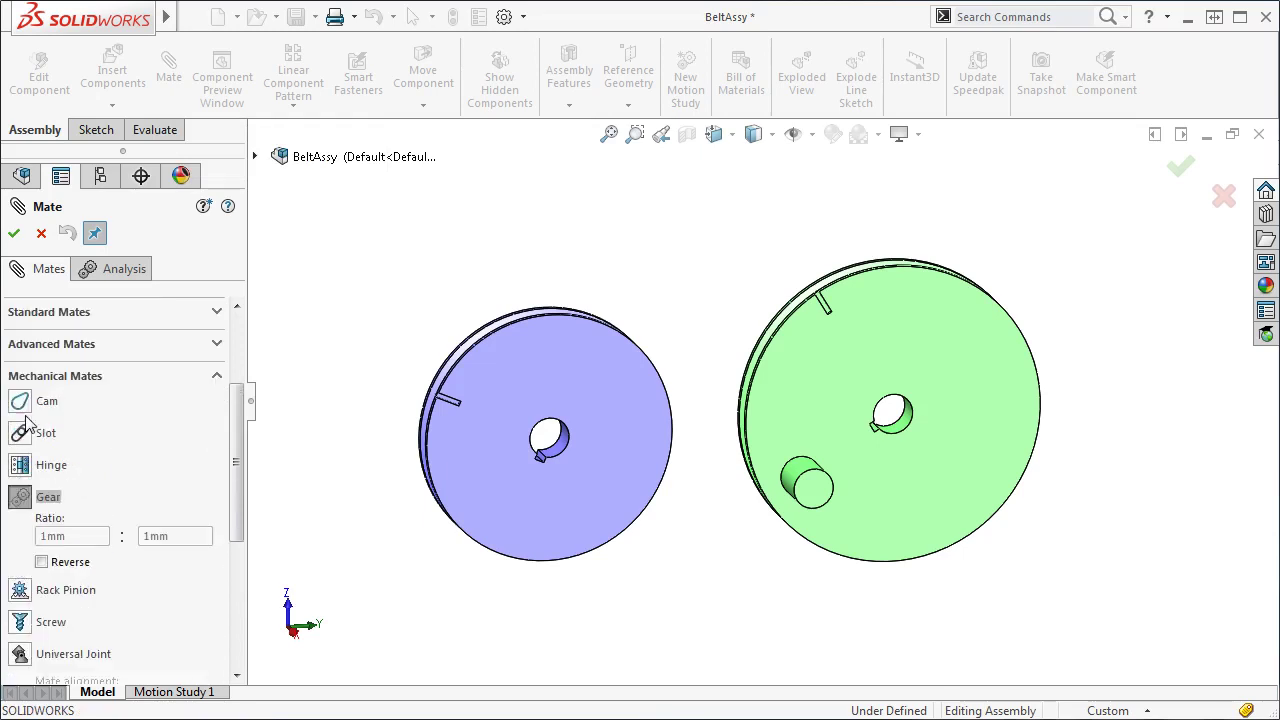
left_click_drag(233, 432, 234, 350)
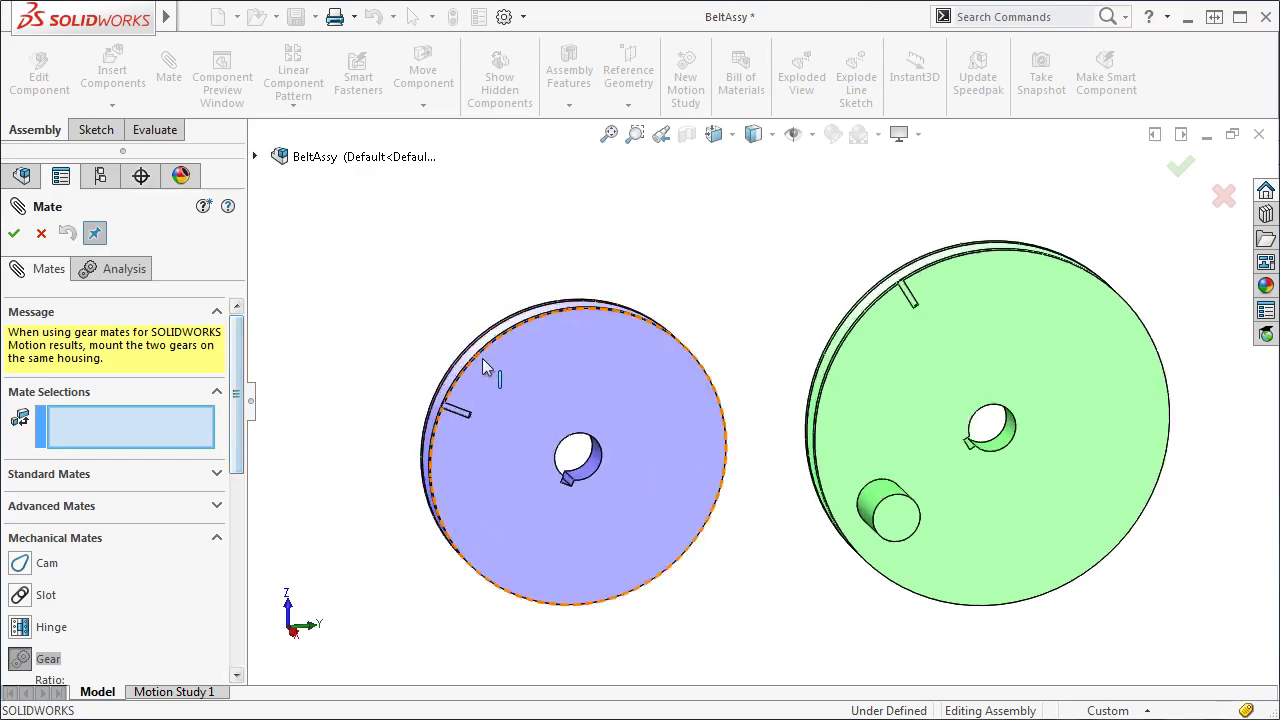
- Select the small and large pulley rim edges for a 250mm : 300mm ratio and reposition both callouts
scroll(484, 362, "down", 6)
left_click(541, 365)
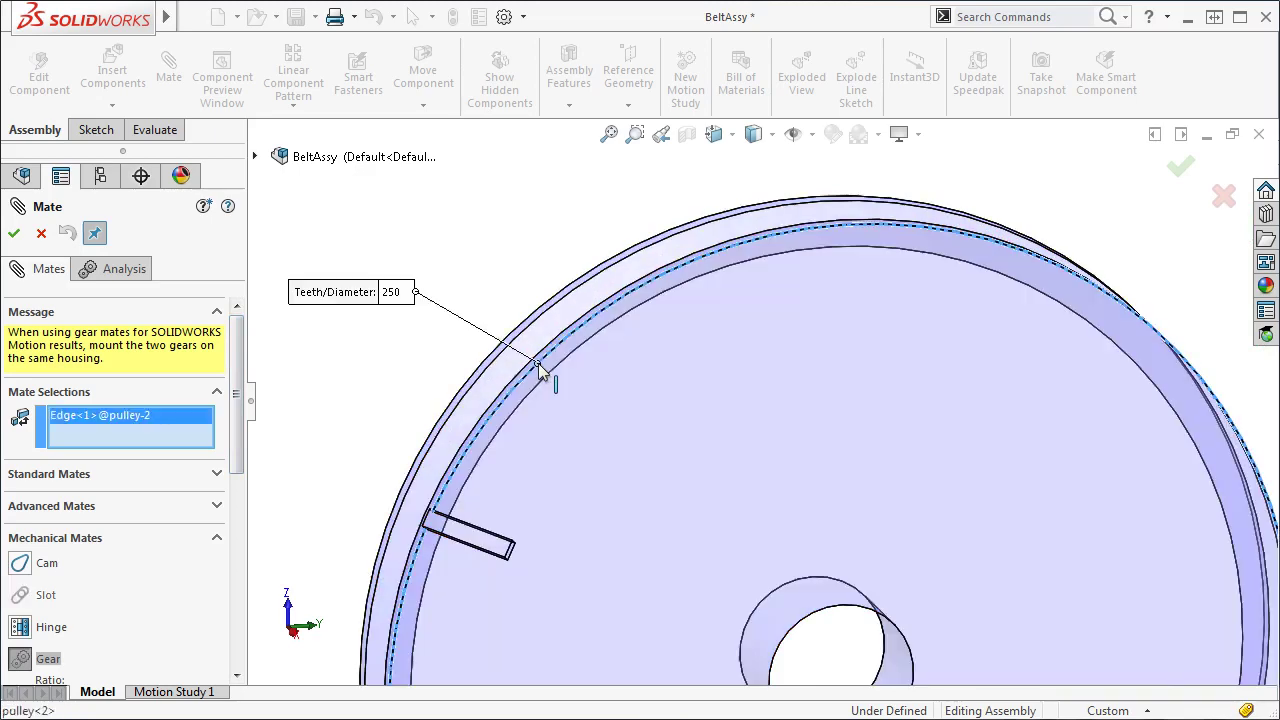
scroll(755, 381, "up", 5)
scroll(1128, 346, "down", 6)
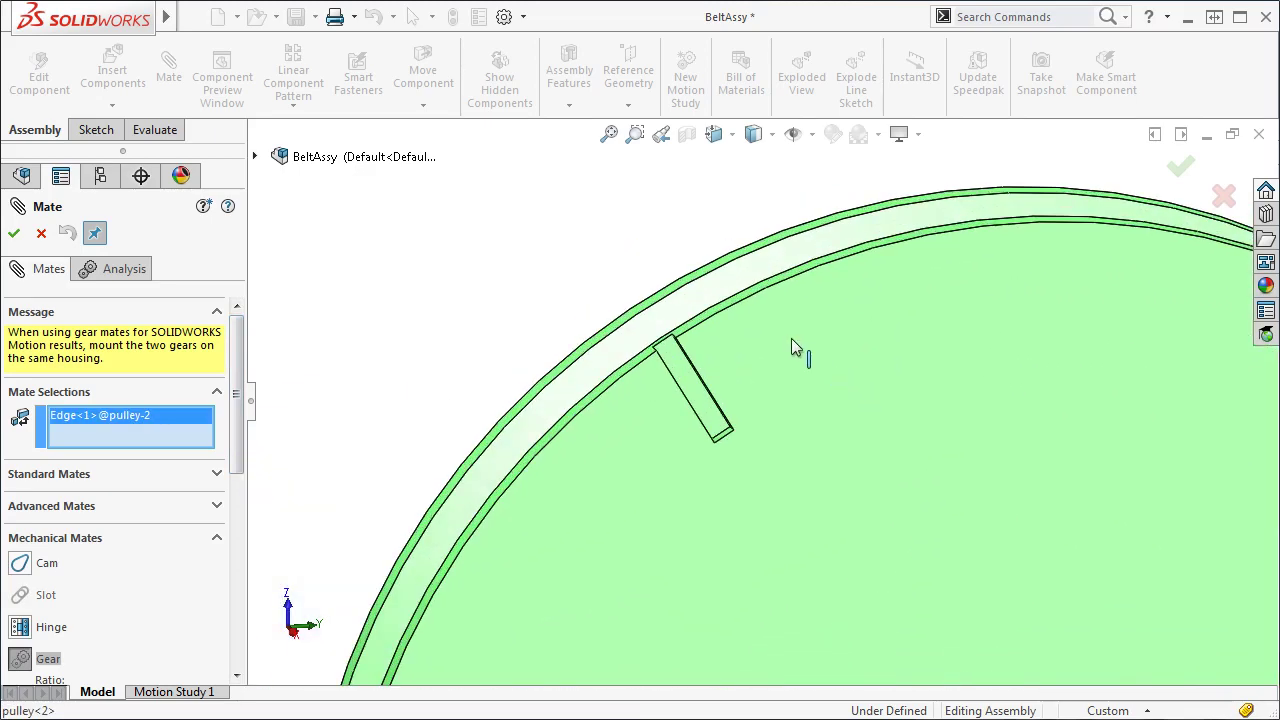
left_click(744, 310)
scroll(750, 320, "up", 5)
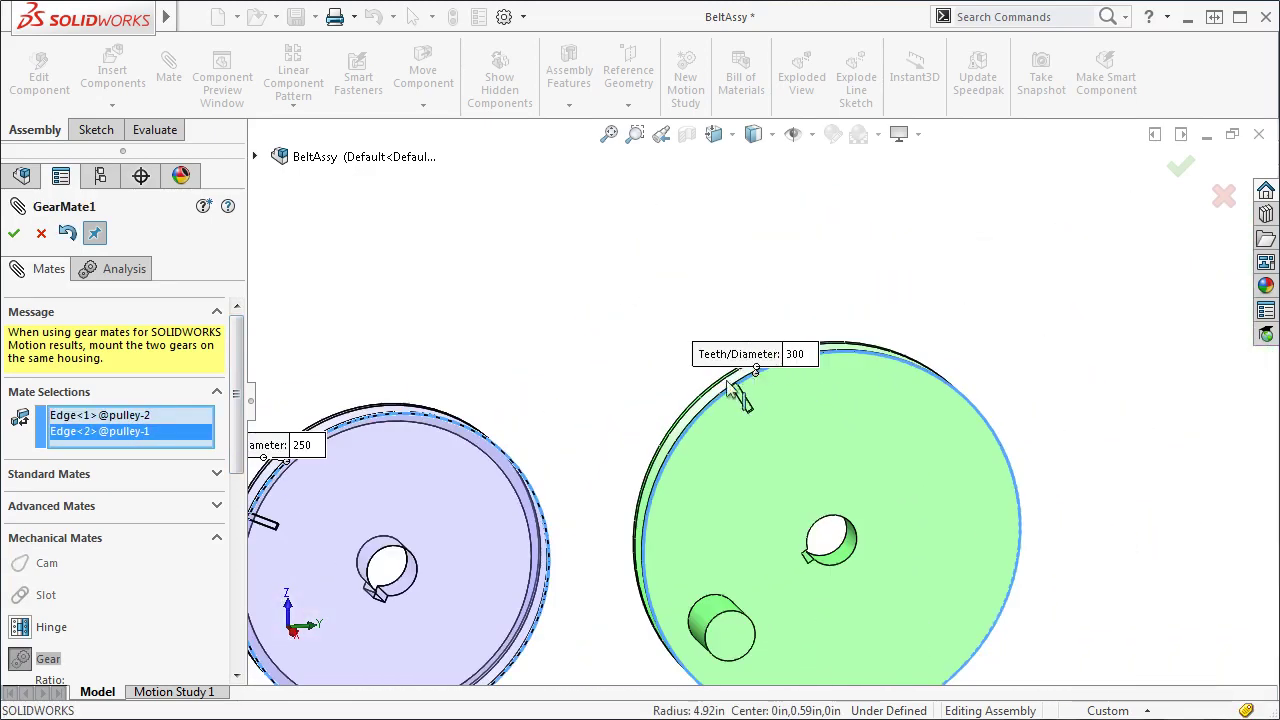
scroll(582, 420, "up", 4)
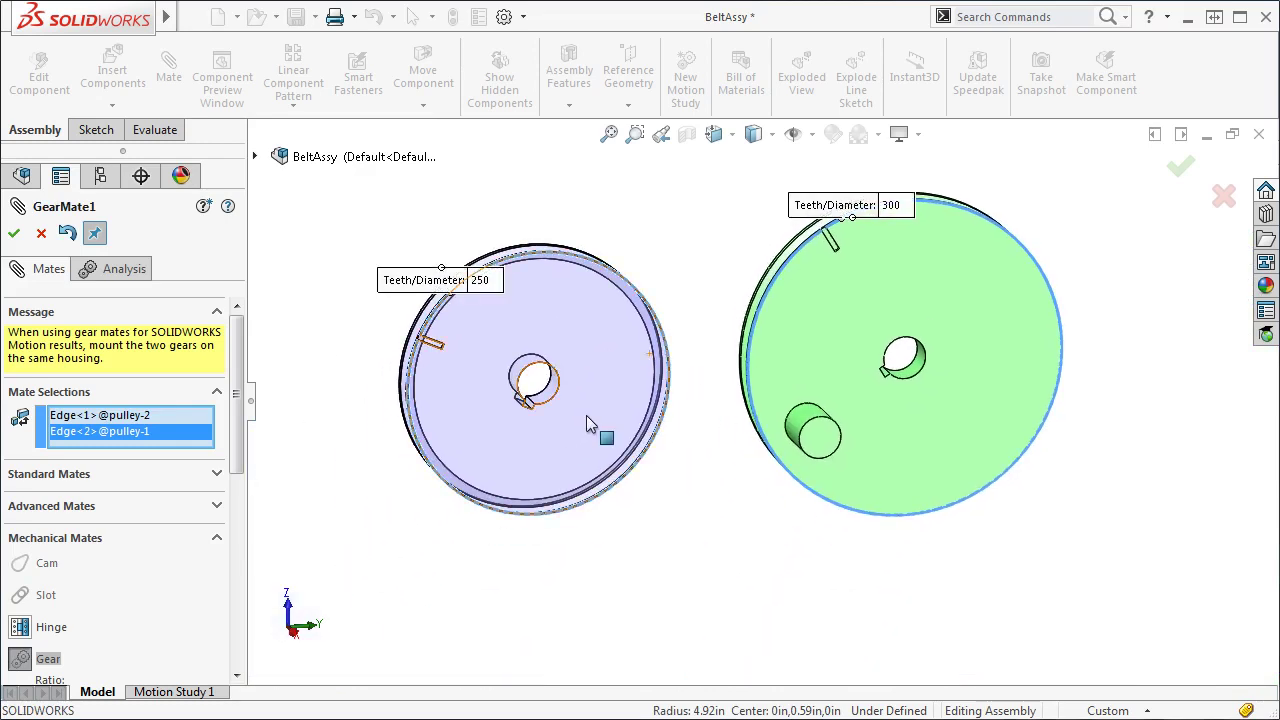
left_click_drag(415, 277, 546, 183)
left_click_drag(785, 207, 679, 186)
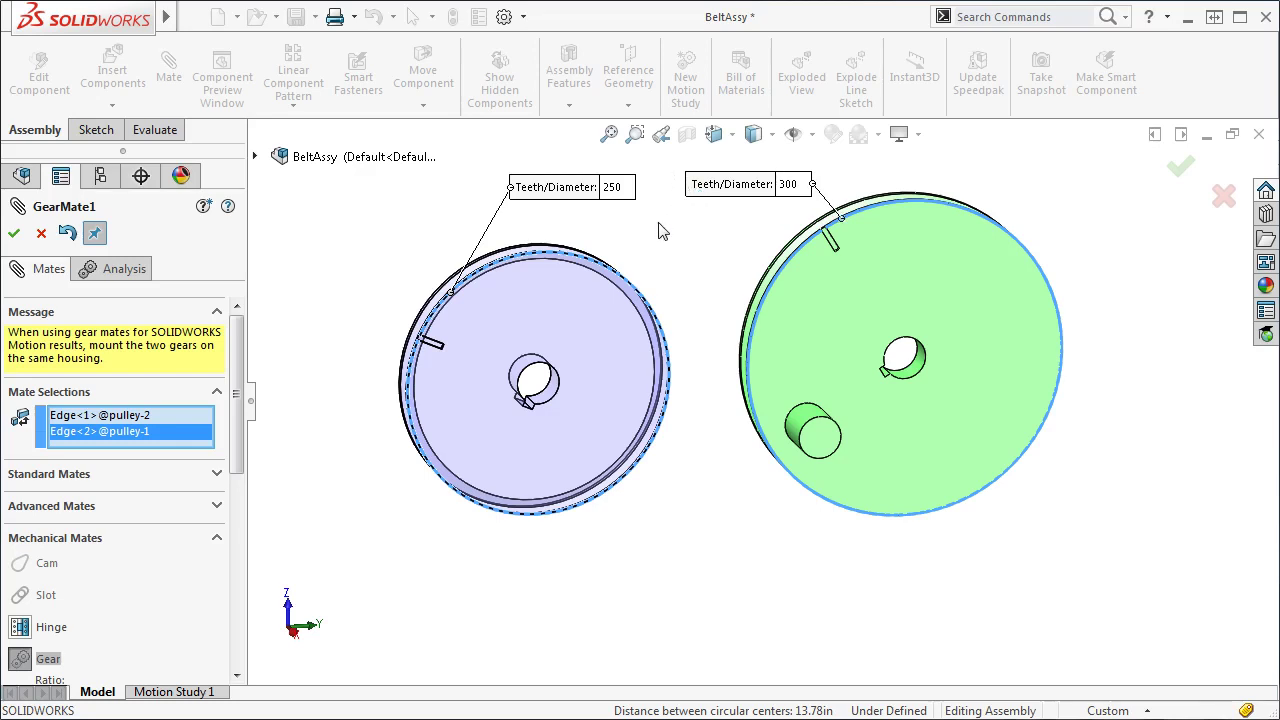
scroll(180, 490, "down", 6)
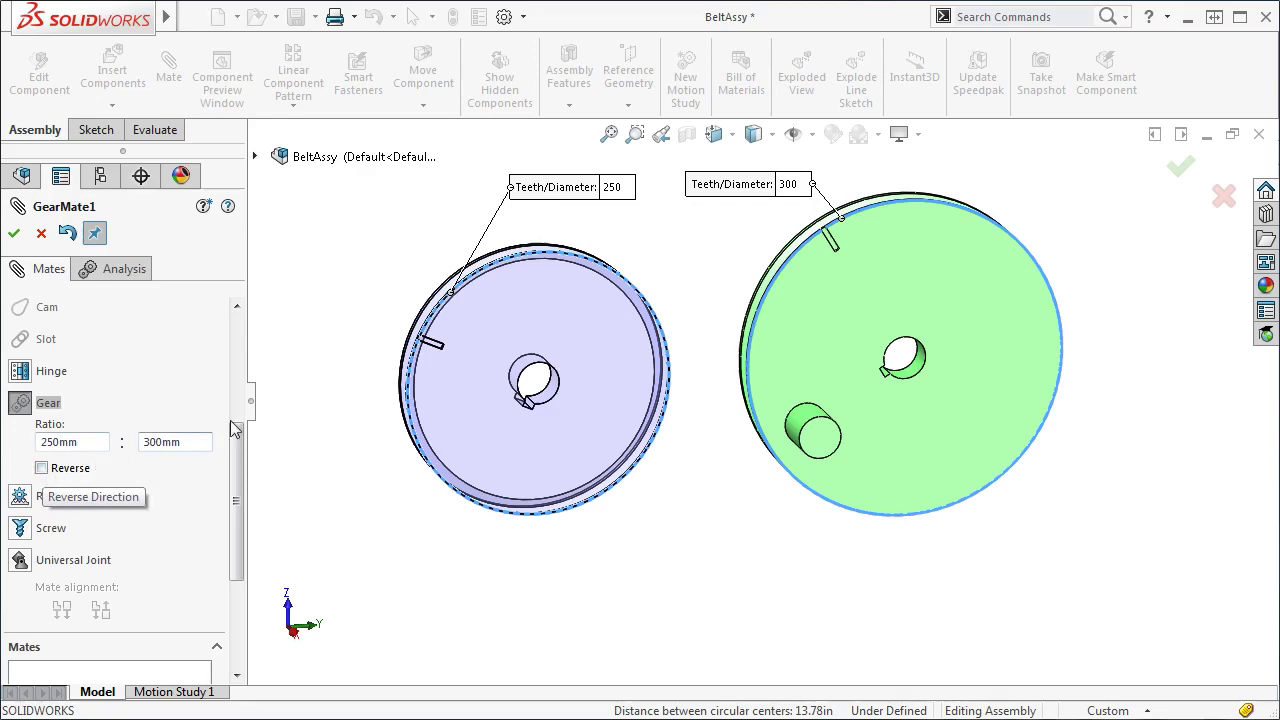
- Enable Reverse on the pulley gear mate, test the rotation, and accept it as GearMate1
mouse_move(462, 334)
left_mouse_down()
mouse_move(580, 305)
mouse_move(567, 417)
mouse_move(499, 427)
mouse_move(573, 426)
mouse_move(567, 311)
mouse_move(439, 339)
left_mouse_up()
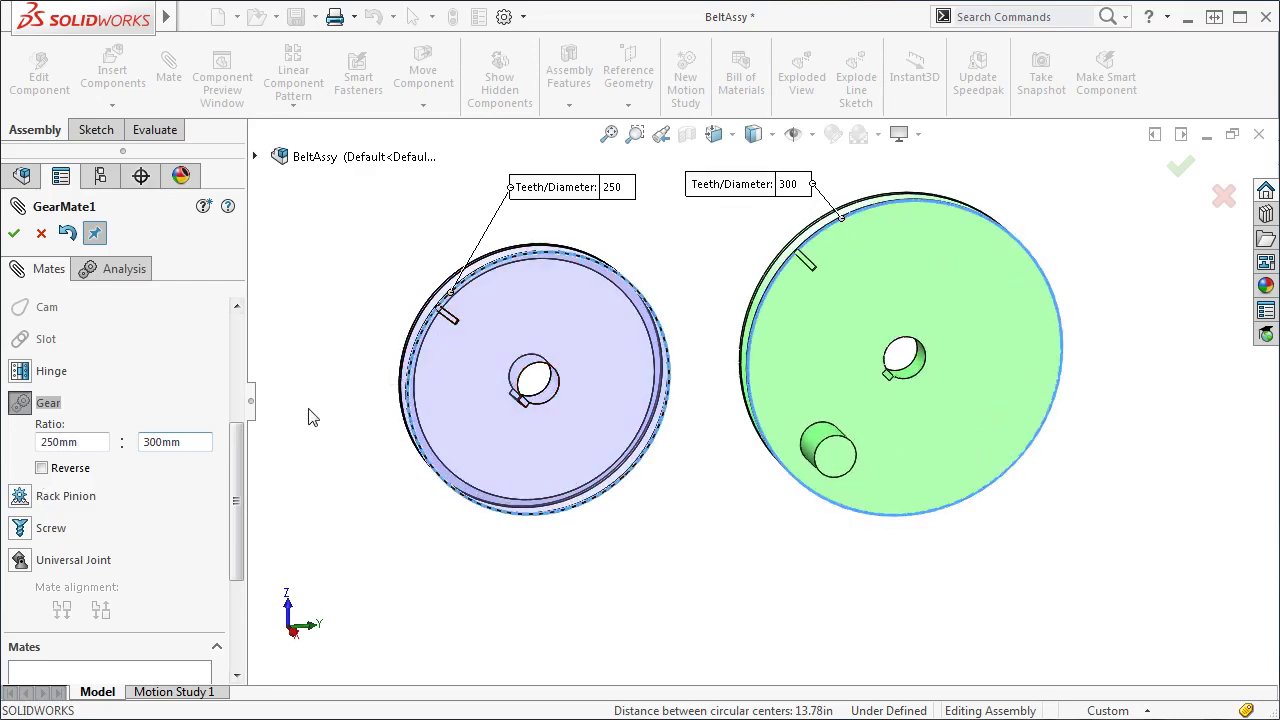
left_click(41, 468)
left_click_drag(441, 435, 452, 360)
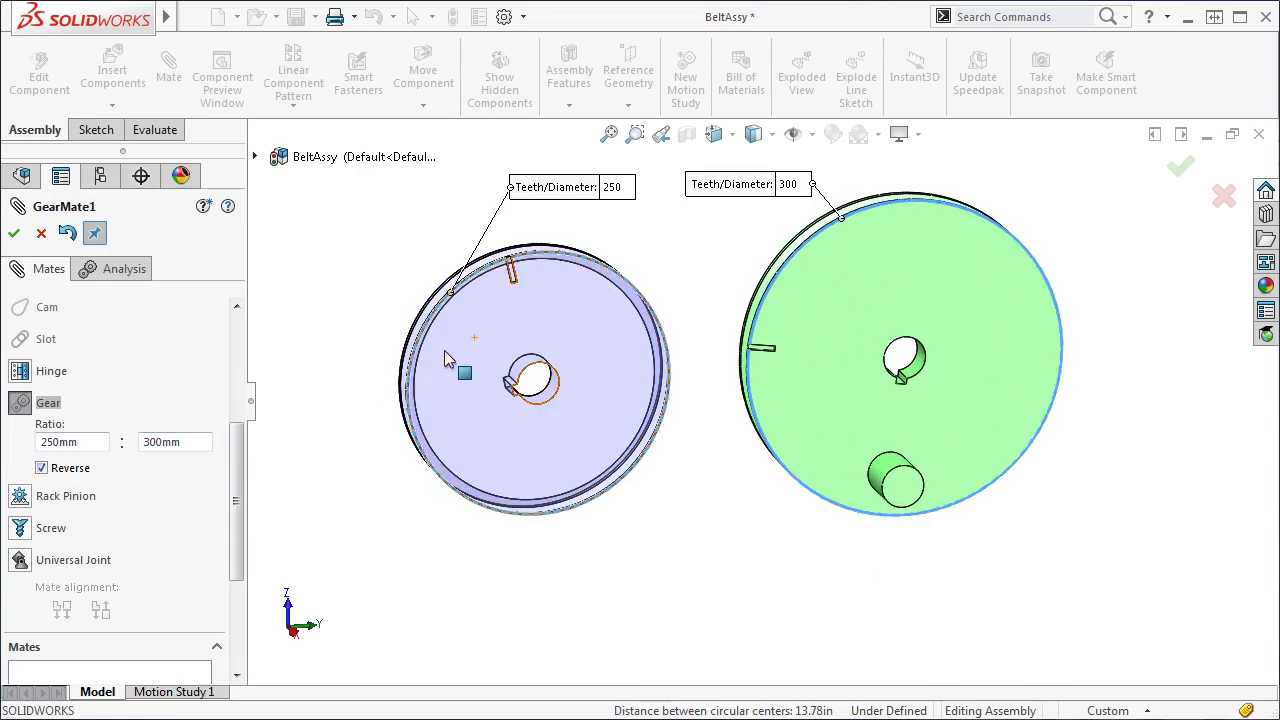
left_click(14, 234)
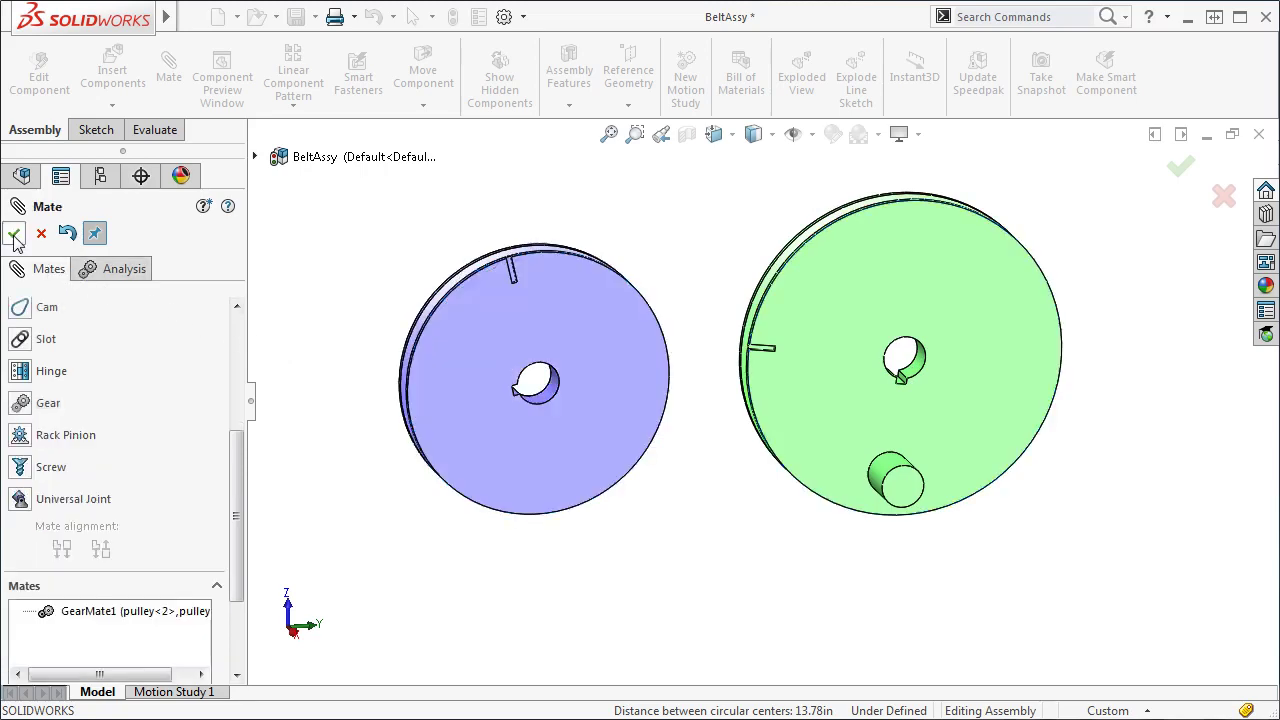
left_click(14, 234)
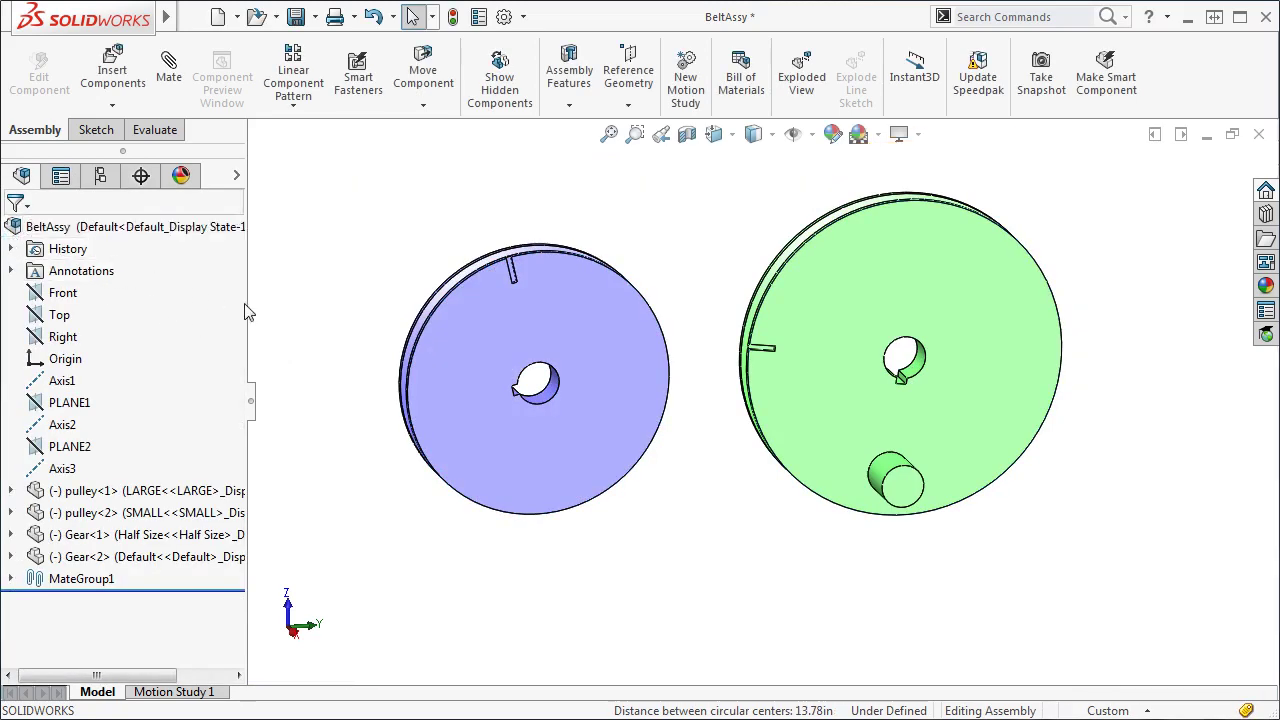
- Fit the assembly in view, start a new Gear mechanical mate, and prepare to show temporary axes
key("f")
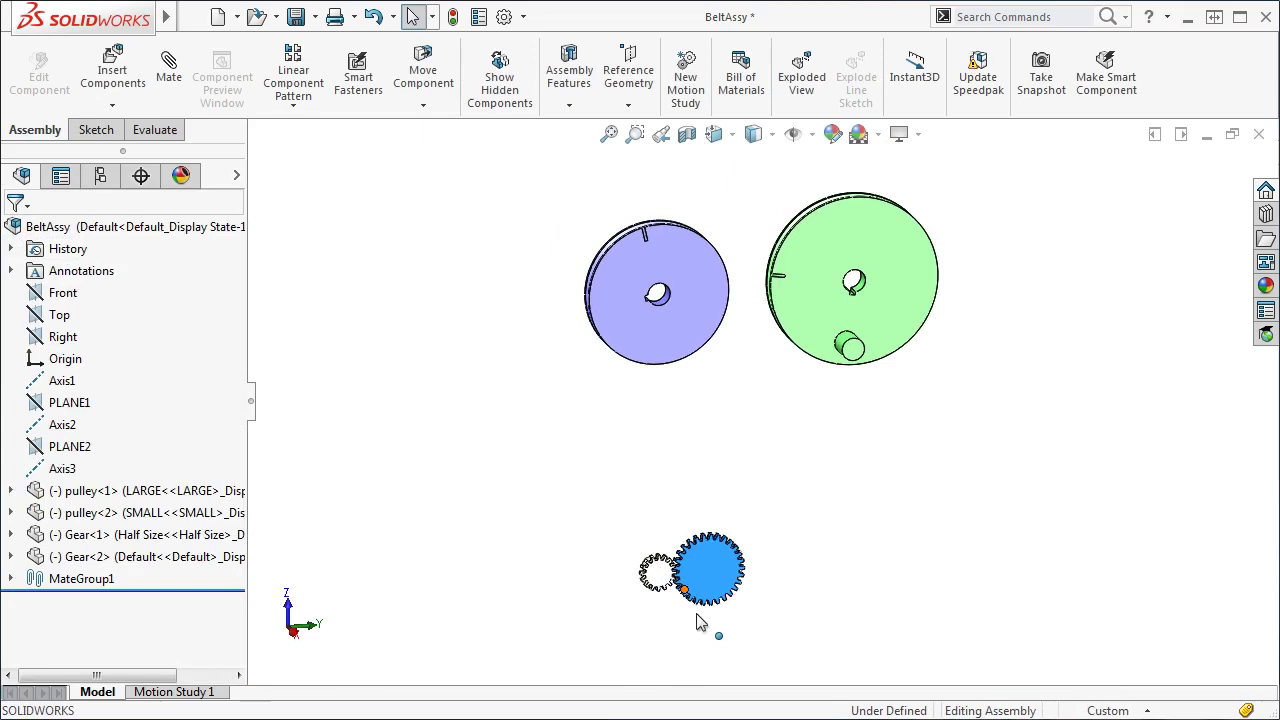
scroll(700, 623, "down", 5)
scroll(675, 580, "down", 2)
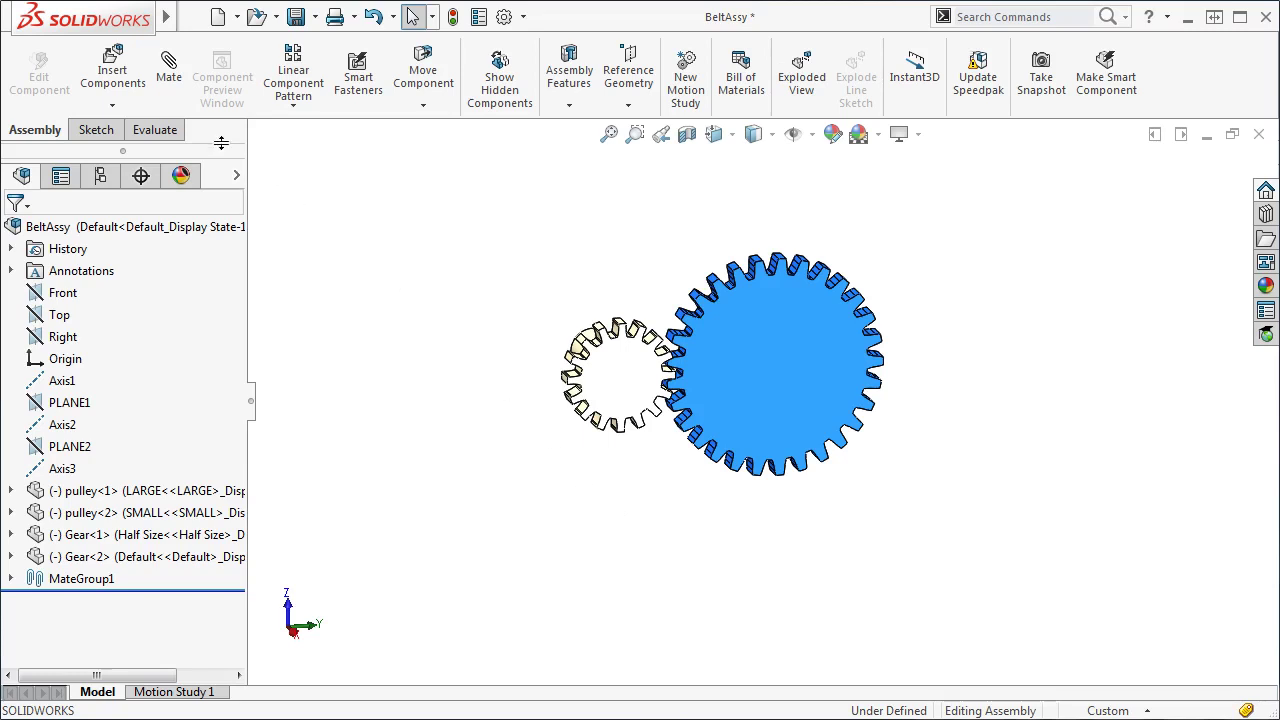
left_click(168, 66)
left_click(115, 403)
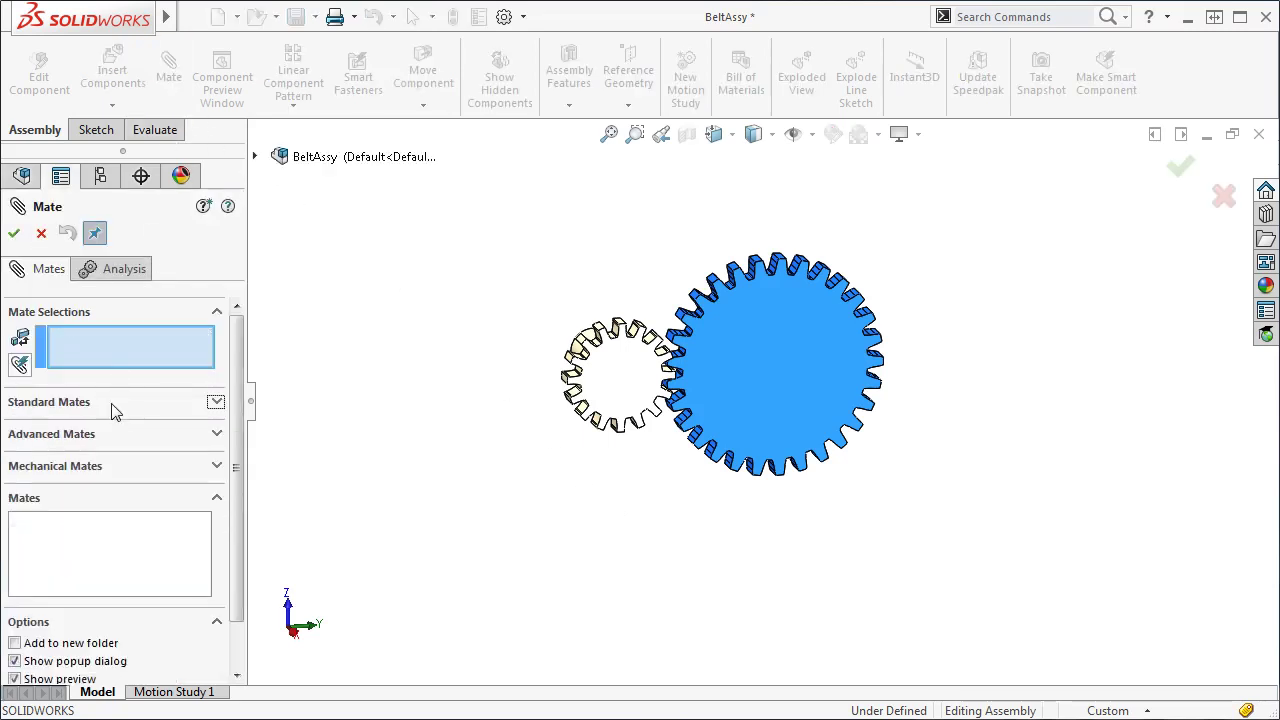
left_click(109, 467)
left_click(48, 417)
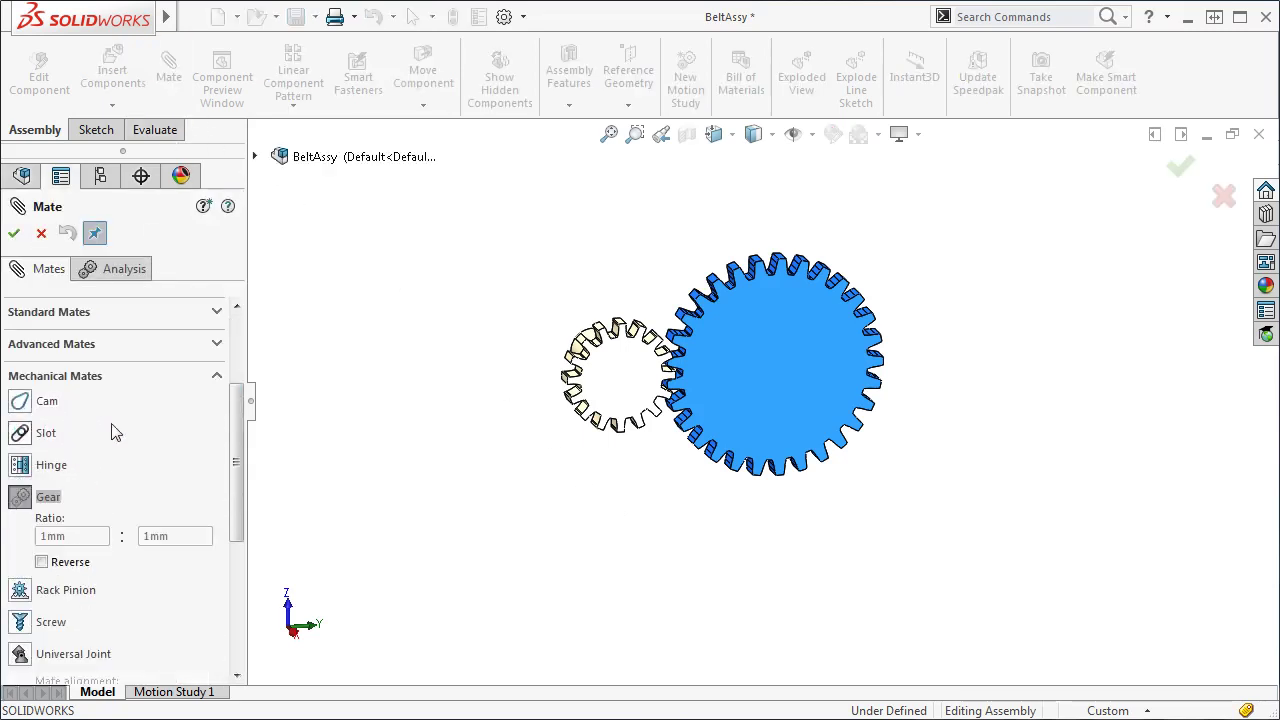
left_click_drag(239, 428, 239, 358)
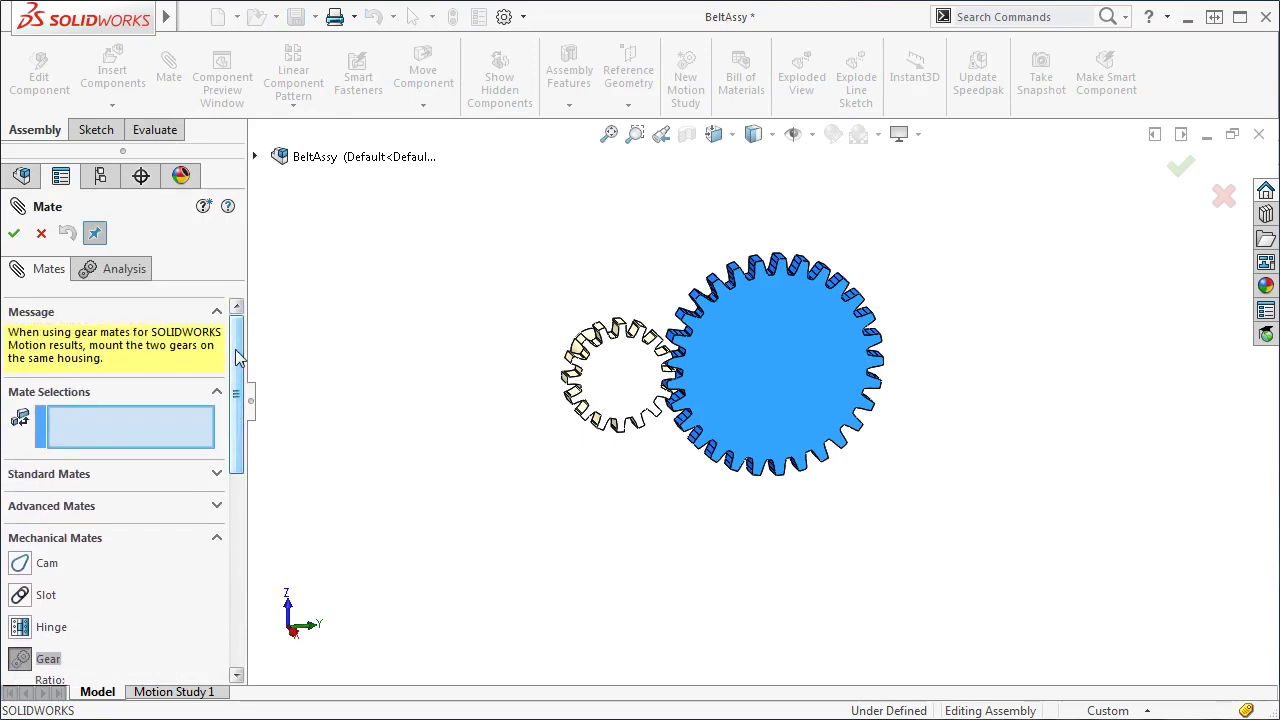
left_click(815, 135)
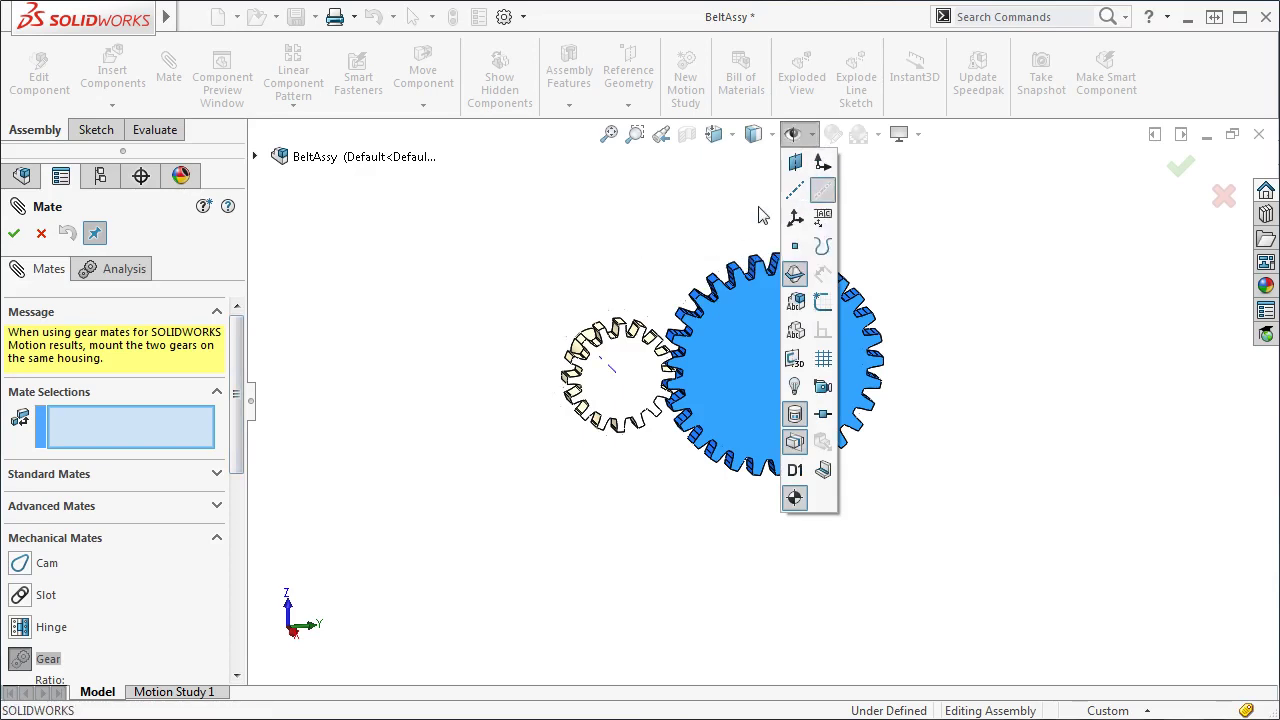
- Select both gear axes and set the small gear's teeth value to 16
left_click(613, 373)
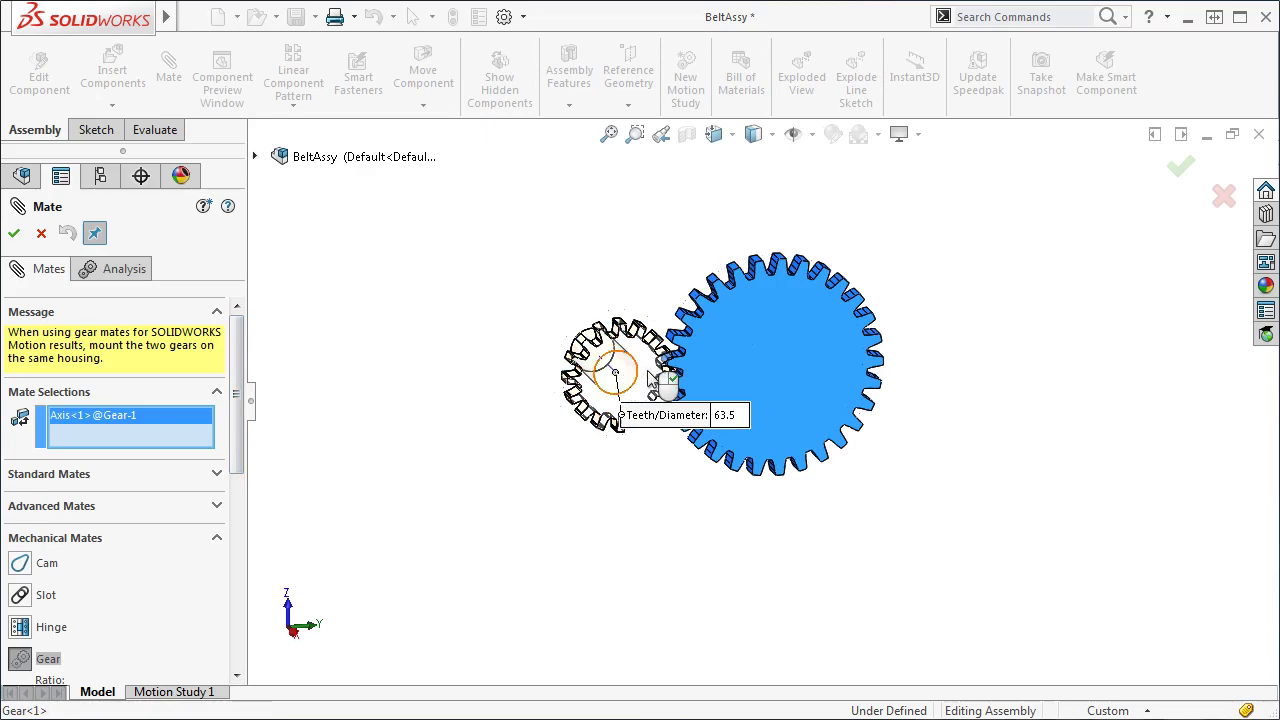
left_click(775, 364)
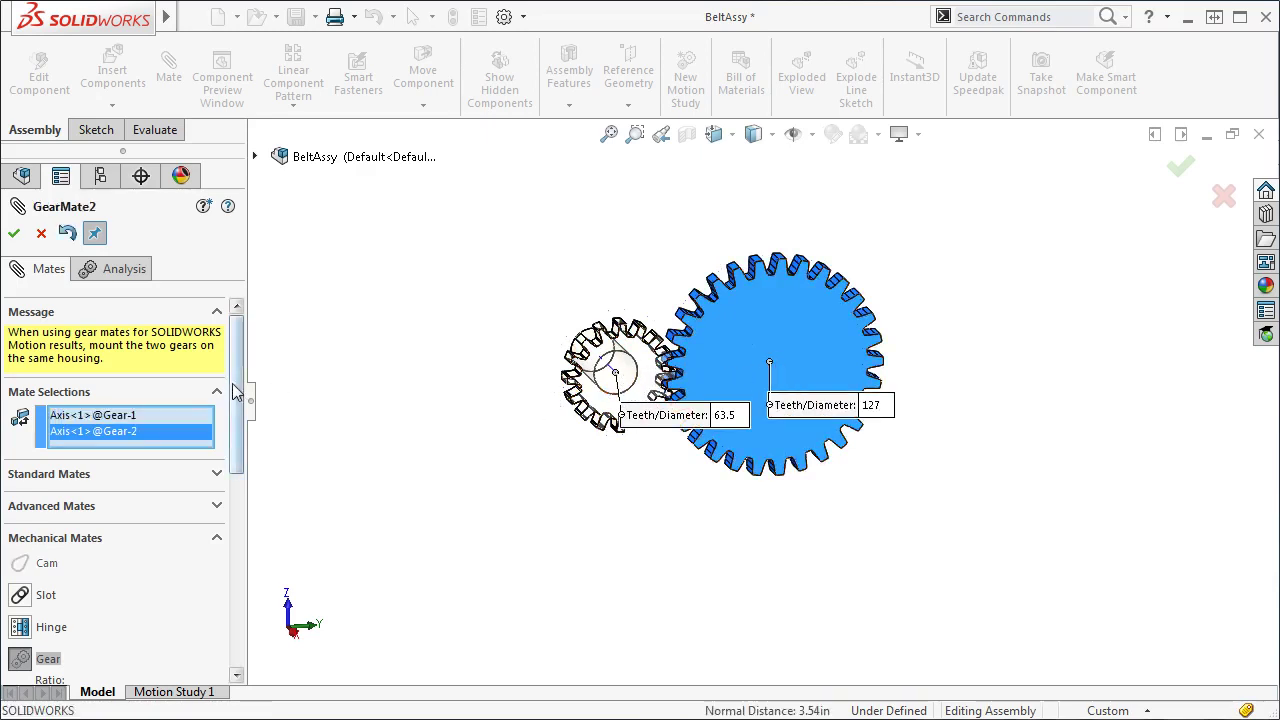
scroll(240, 400, "down", 5)
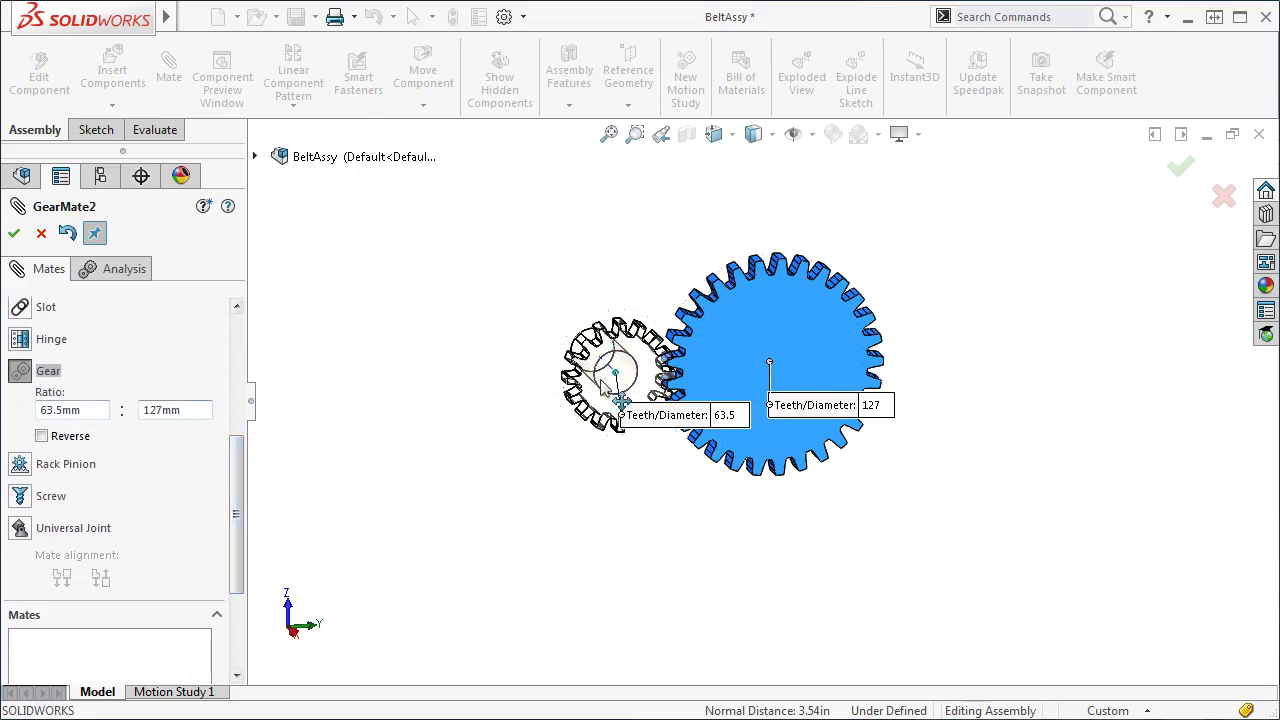
left_click_drag(625, 412, 427, 200)
double_click(541, 224)
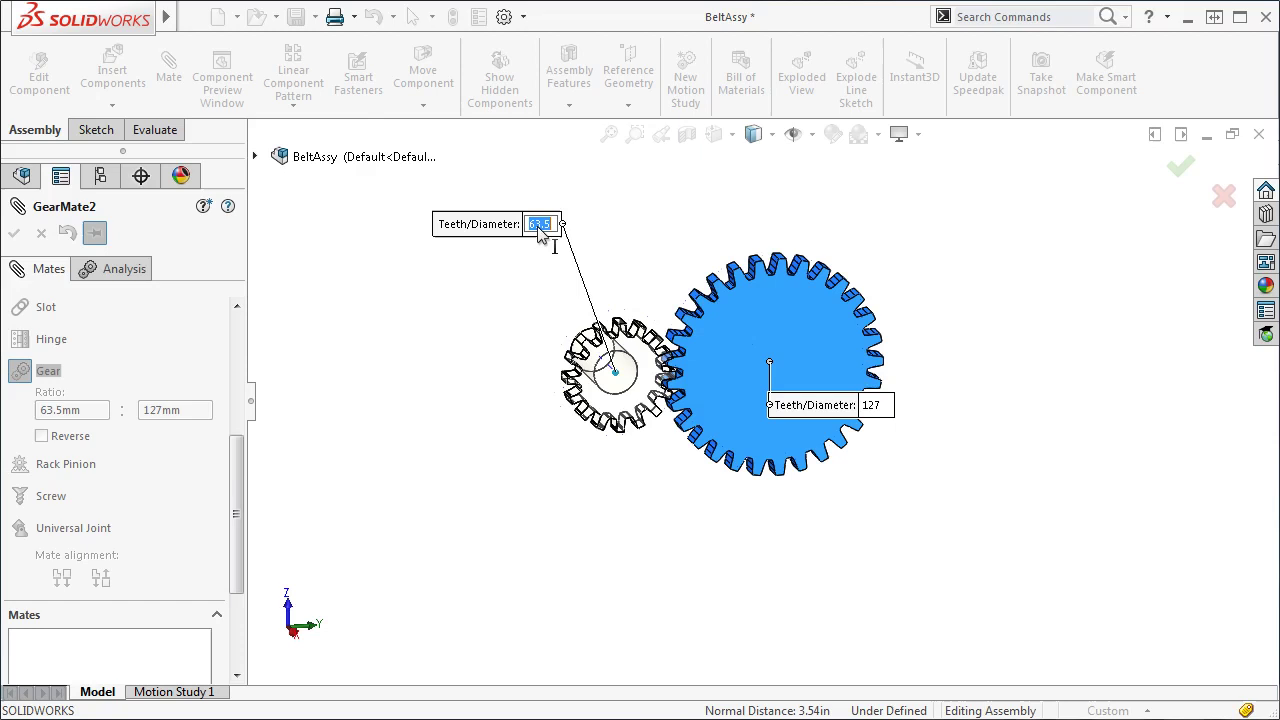
type("16")
key("Return")
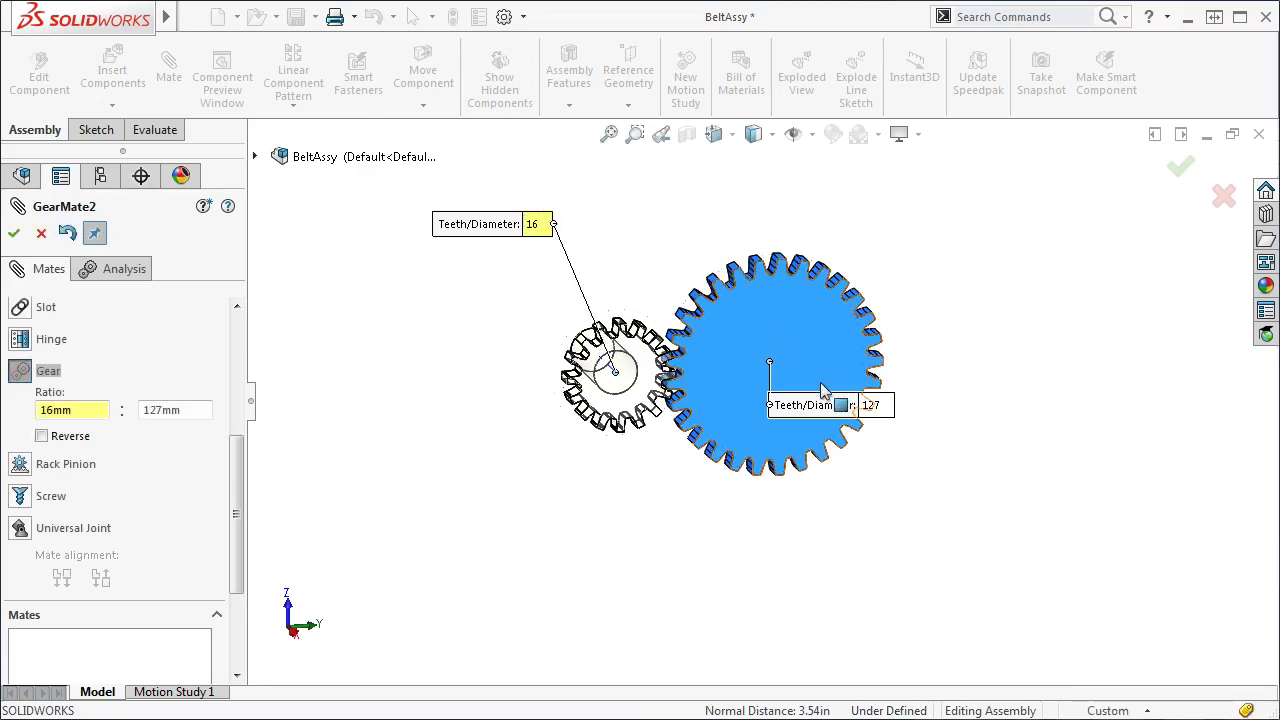
- Set the large gear's teeth value to 29 and accept the mate as GearMate2
left_click_drag(833, 374, 853, 162)
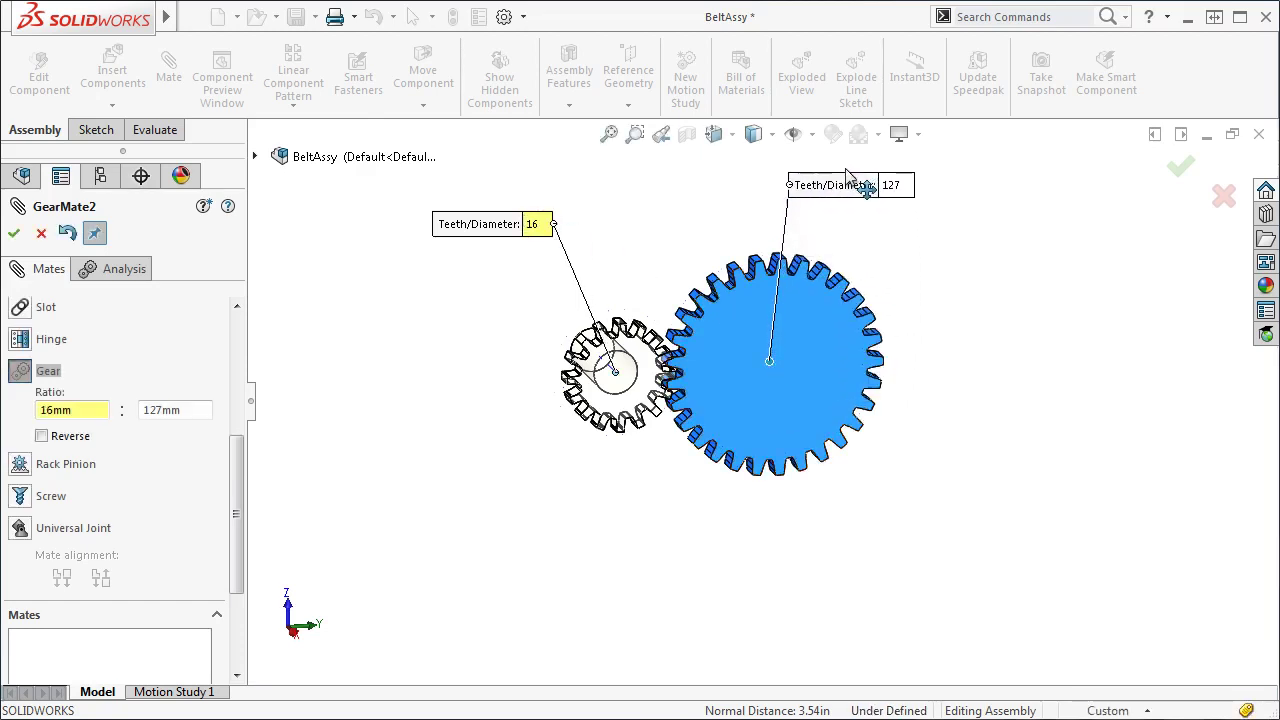
double_click(896, 186)
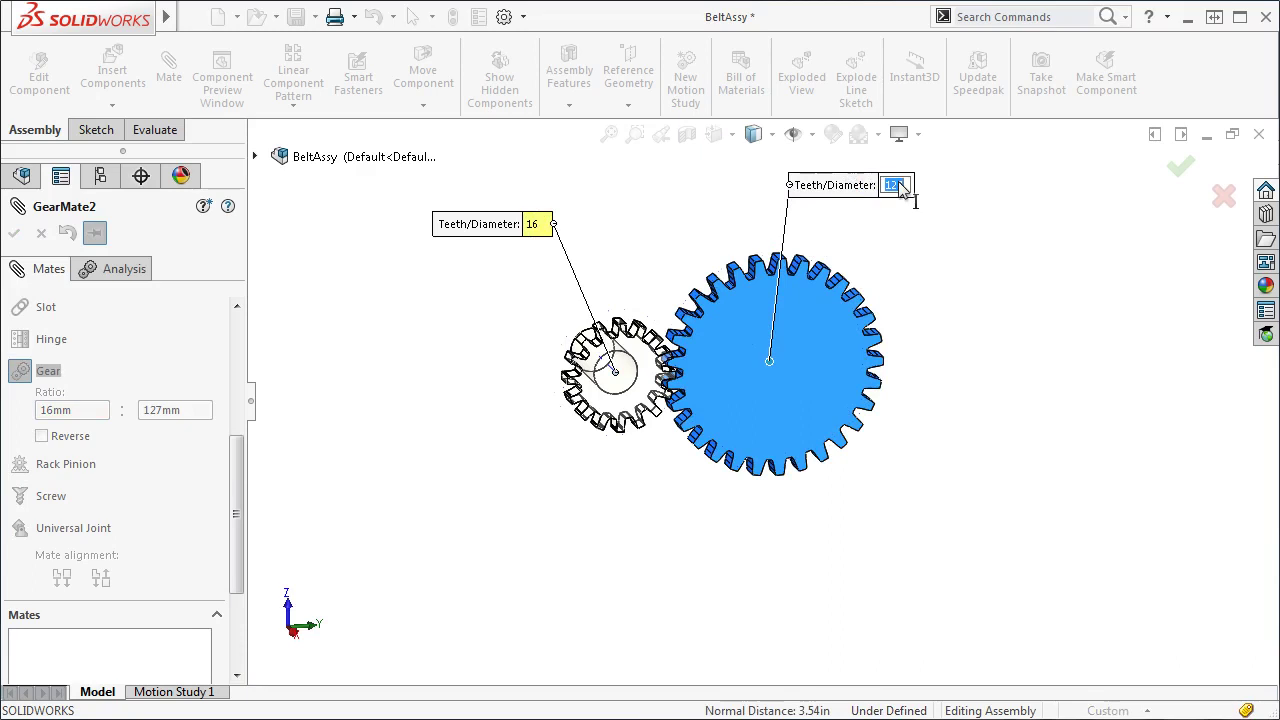
type("29")
key("Return")
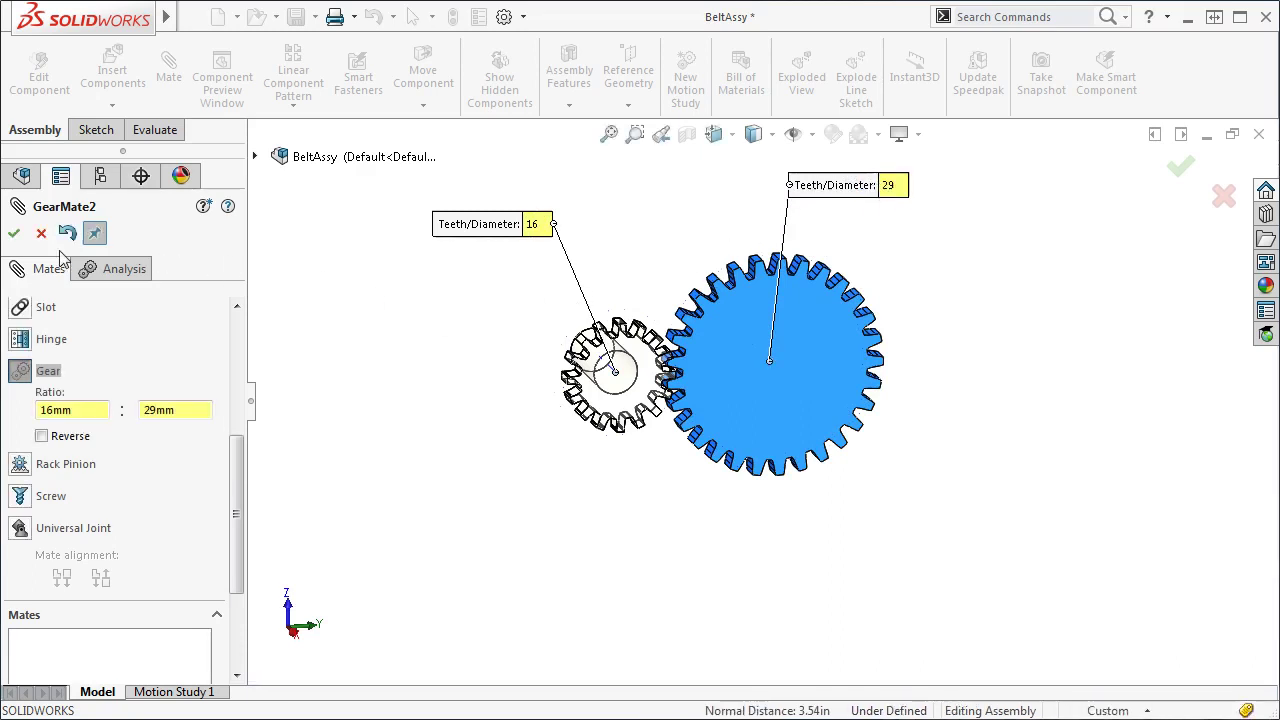
left_click(14, 233)
left_click(14, 233)
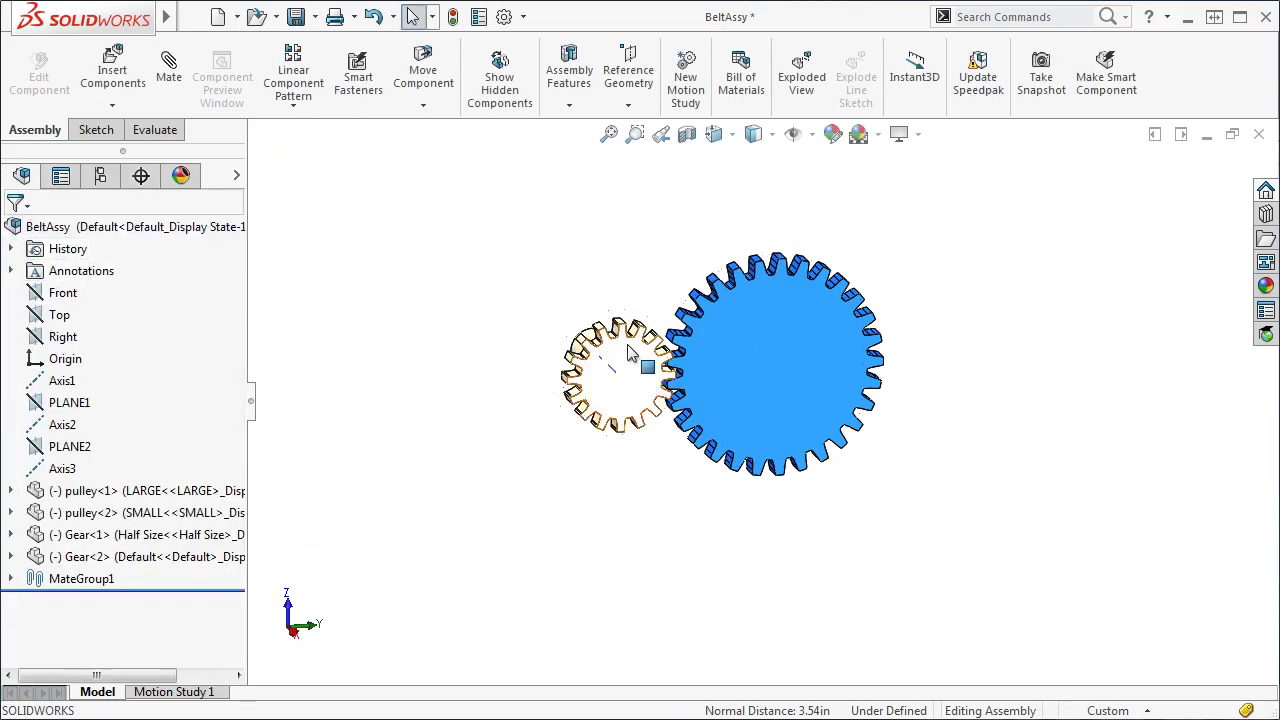
- Rotate the small gear to check that the meshed gears turn together
left_click_drag(636, 356, 640, 405)
key("Escape")
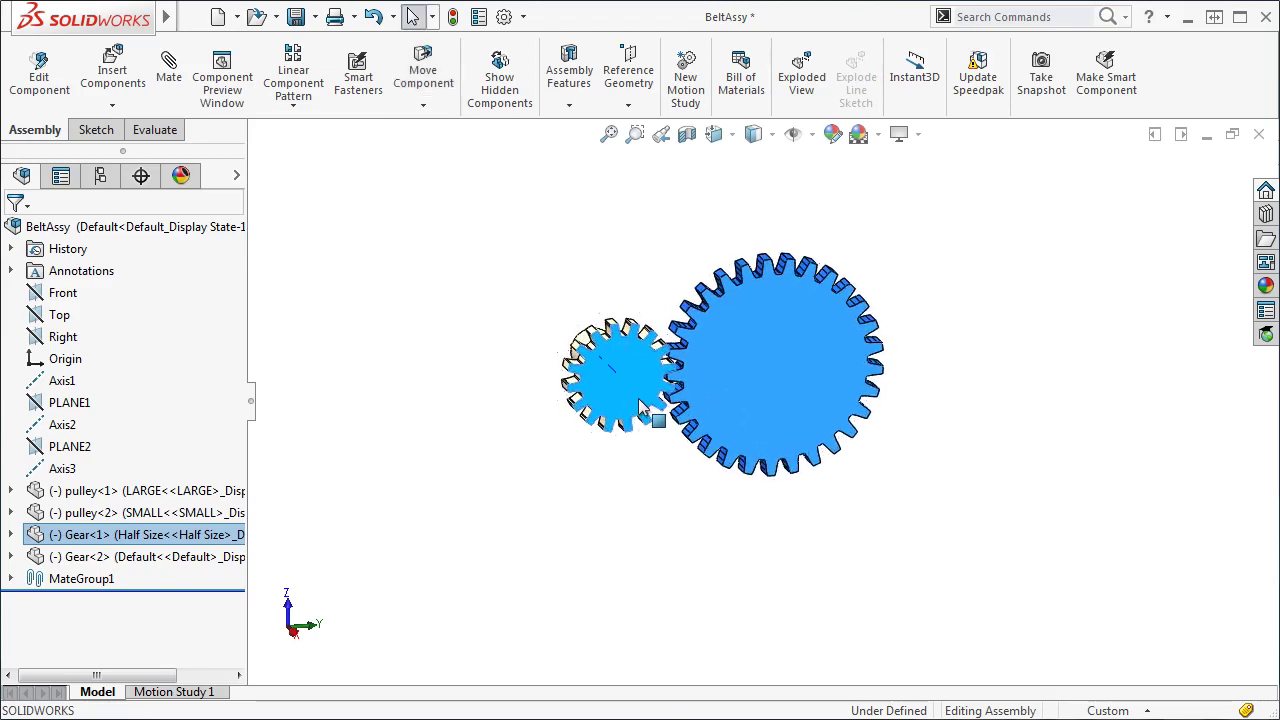
- Reopen GearMate2 from MateGroup1 for editing and tick Reverse
left_click(11, 579)
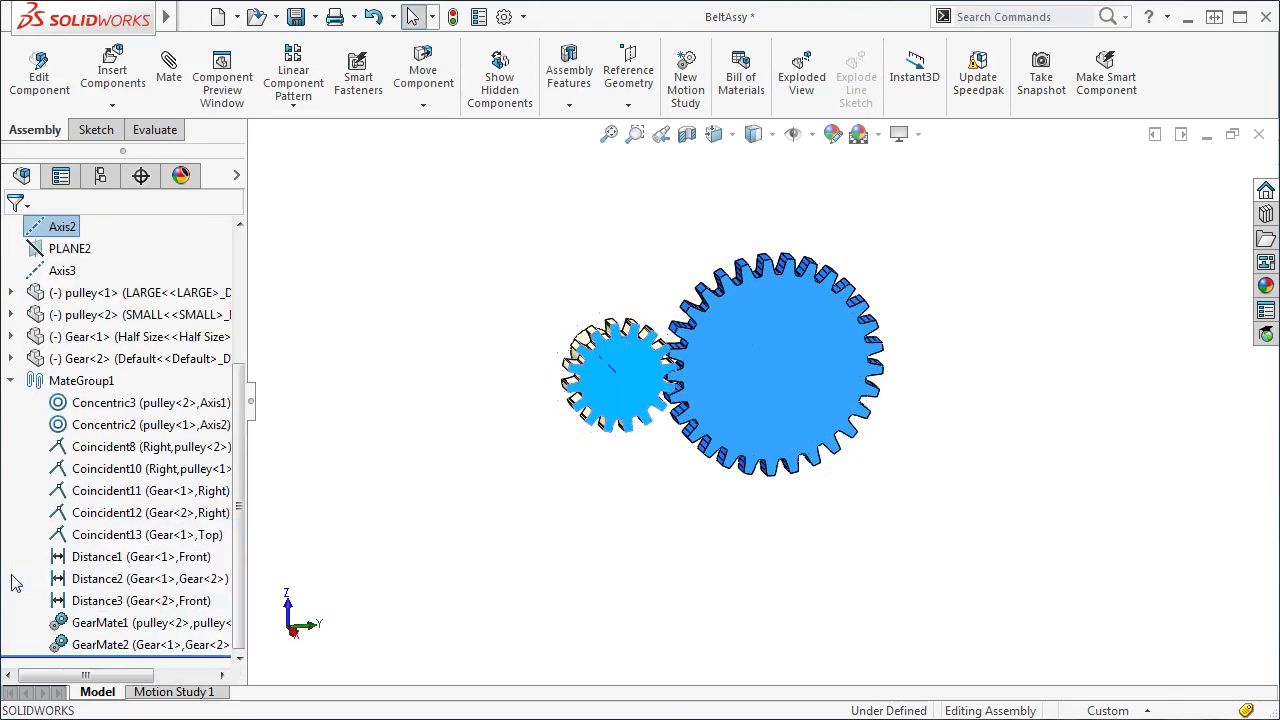
left_click(152, 645)
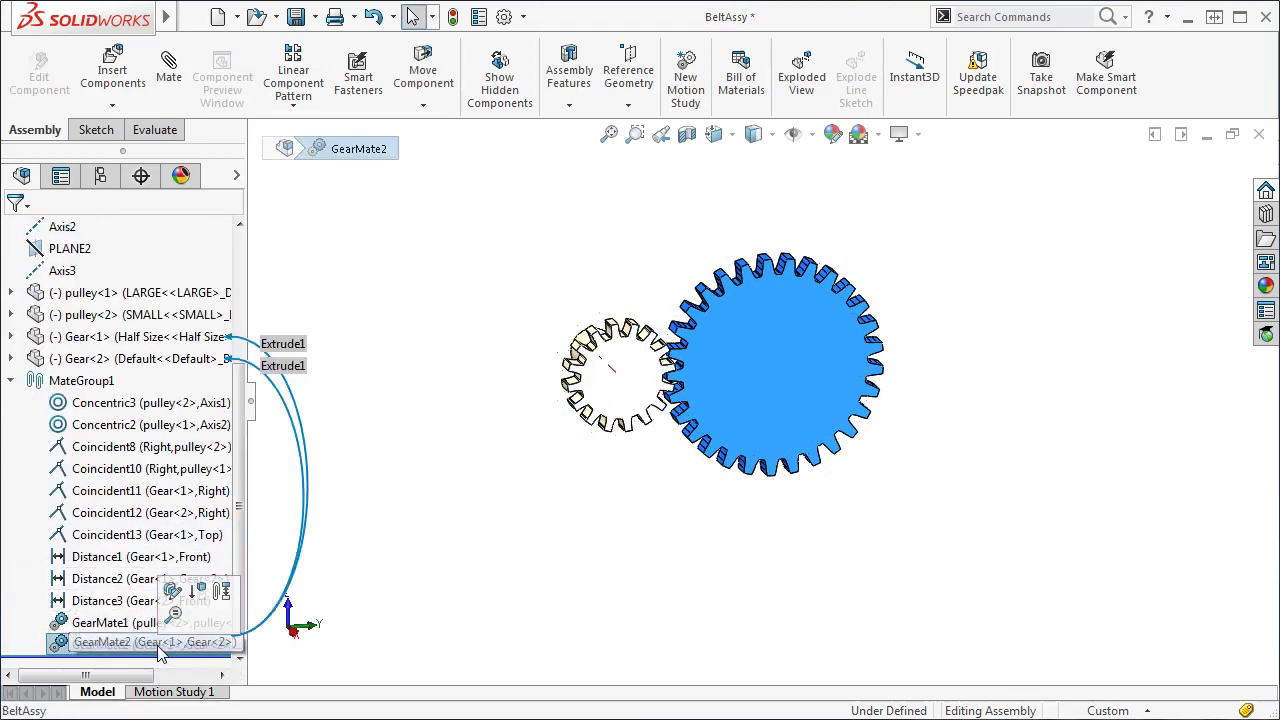
left_click(172, 592)
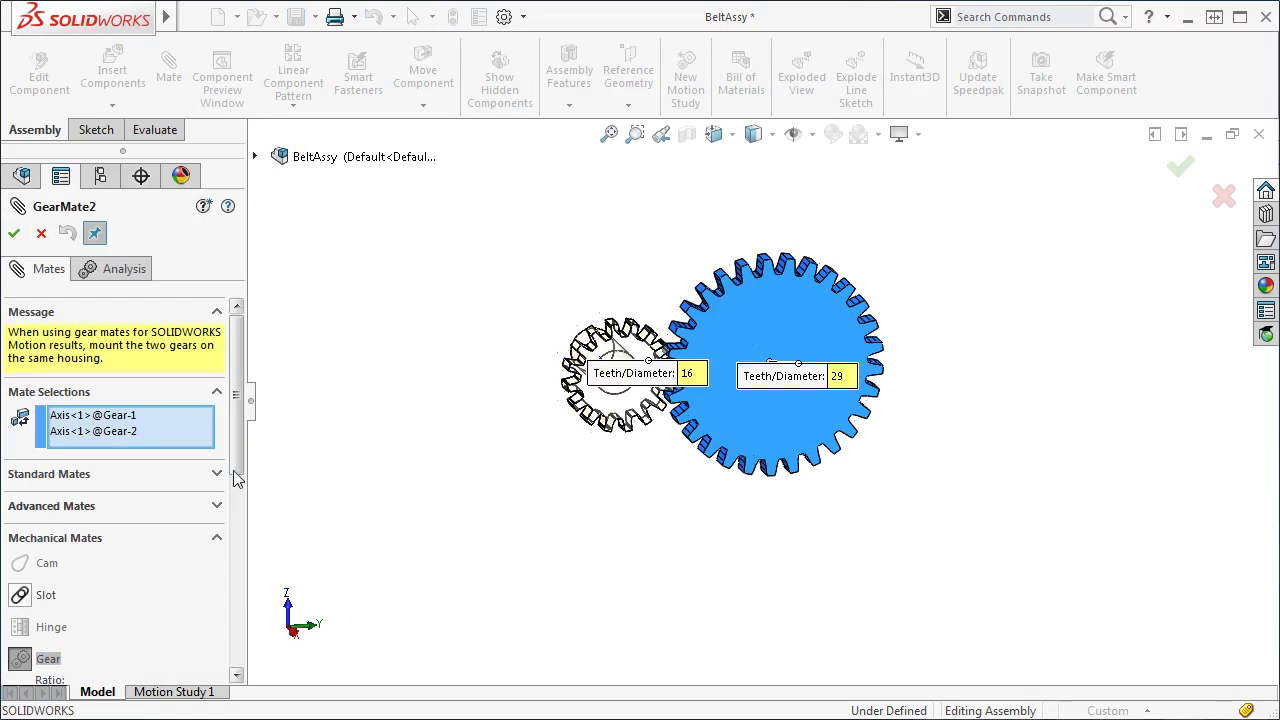
left_click_drag(237, 442, 238, 564)
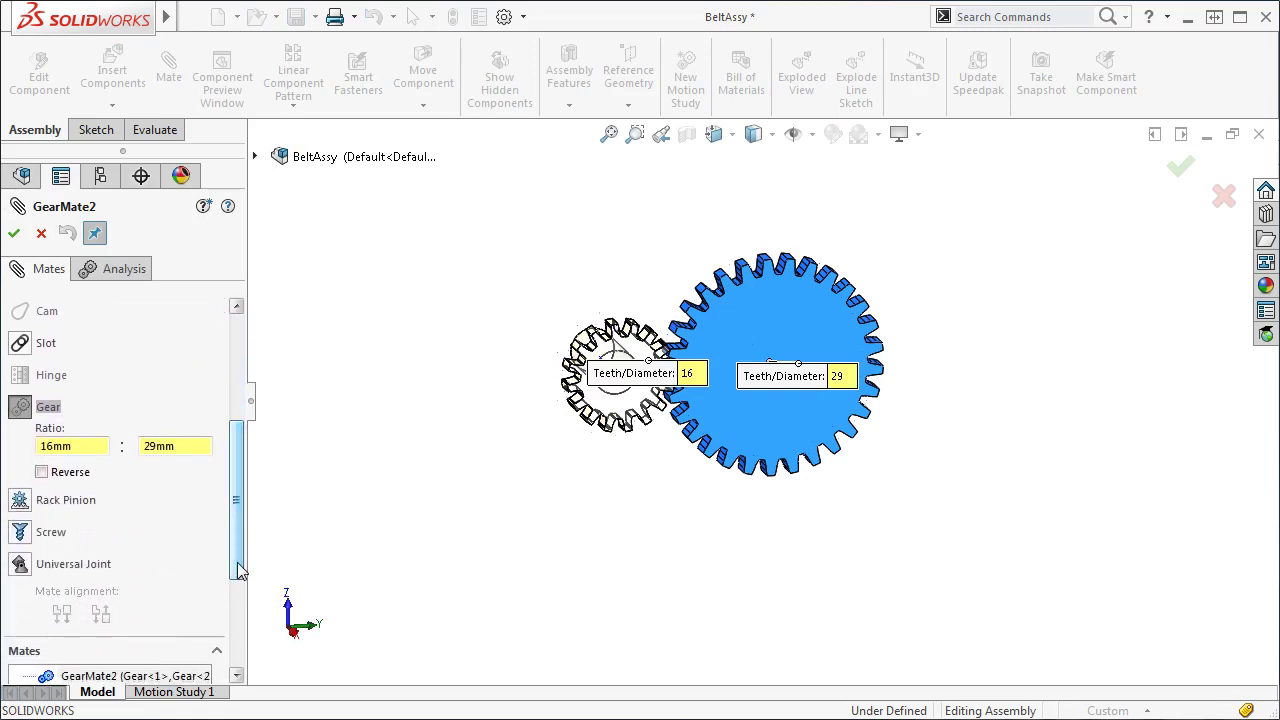
left_click(42, 473)
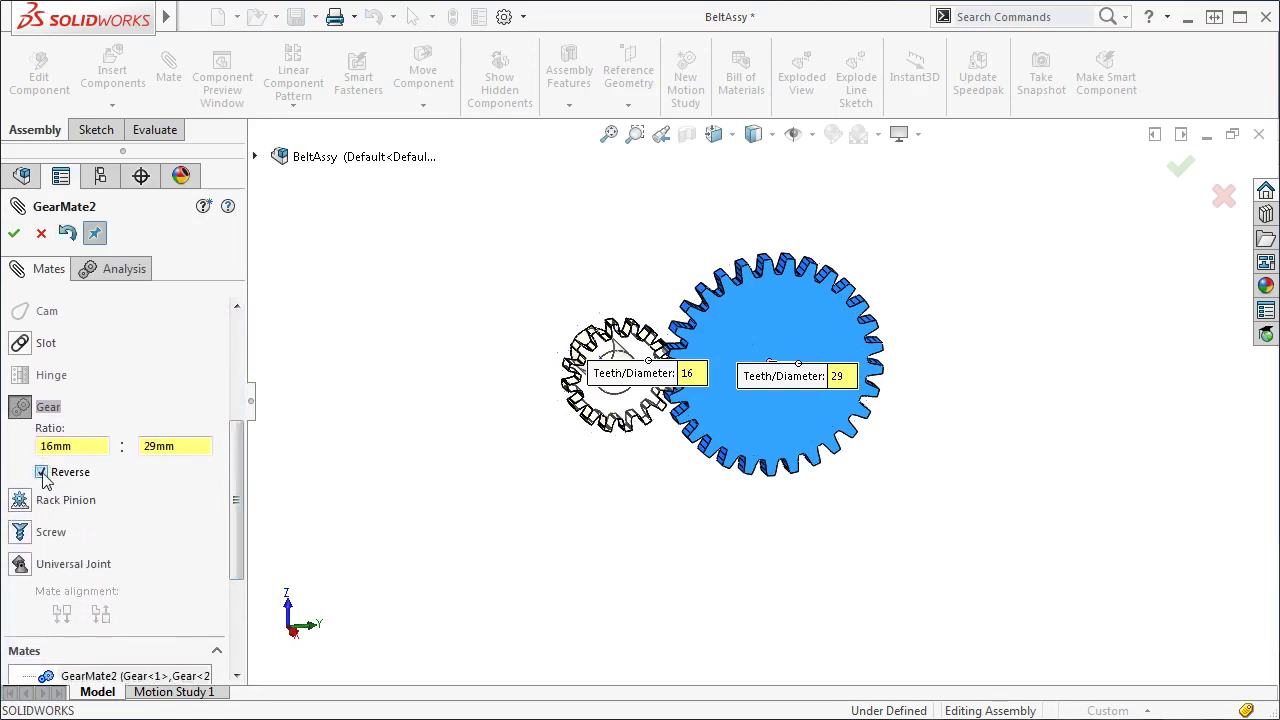